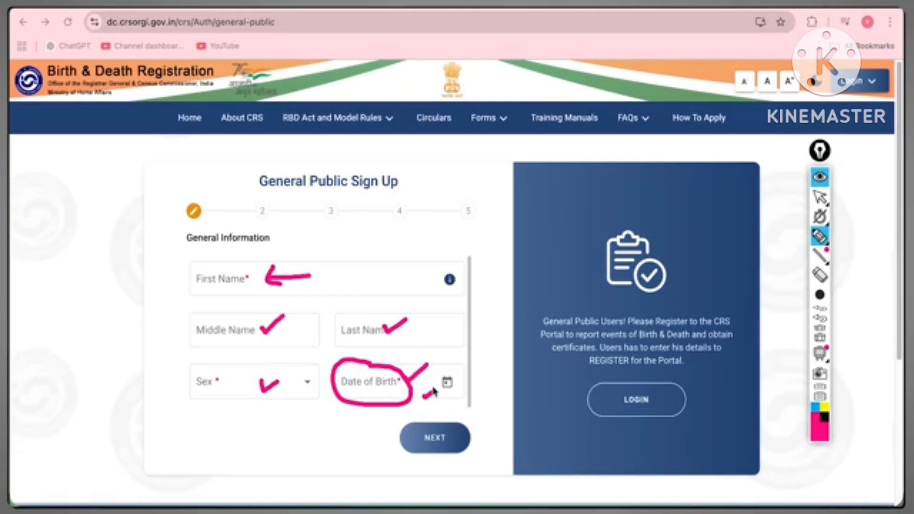
# Continue past the general information and set the state of the address in India to Bihar
pyautogui.click(441, 438)
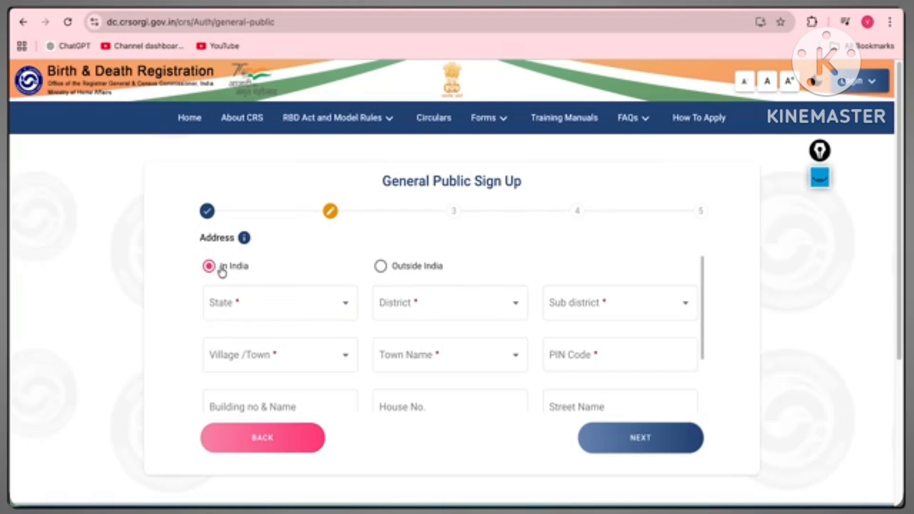
pyautogui.click(246, 302)
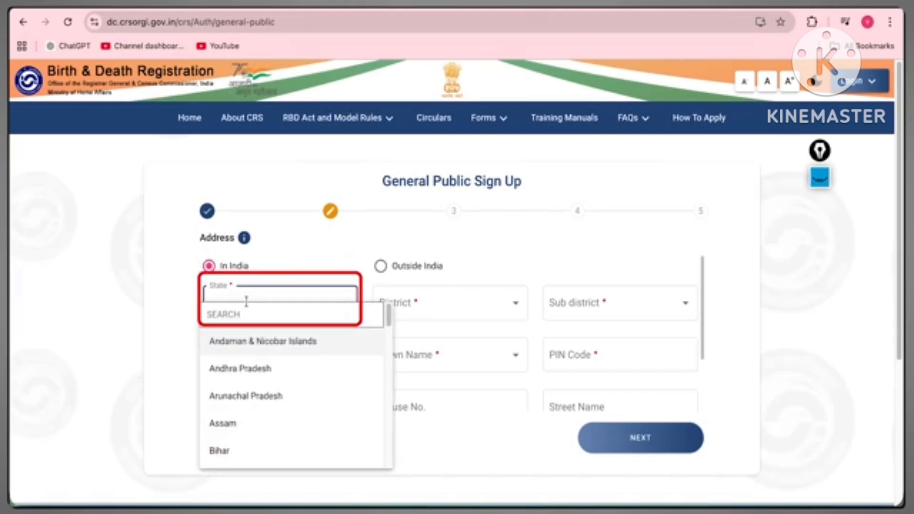
pyautogui.click(245, 314)
pyautogui.write('B')
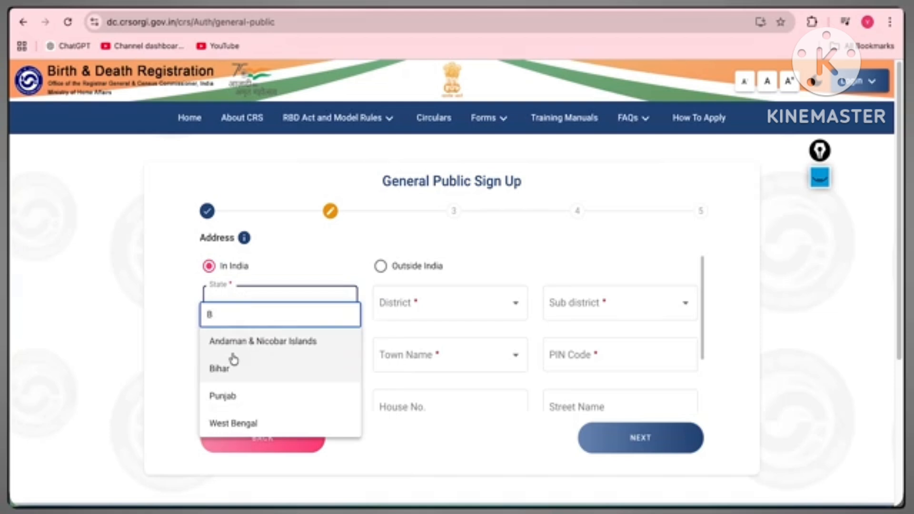
pyautogui.click(235, 363)
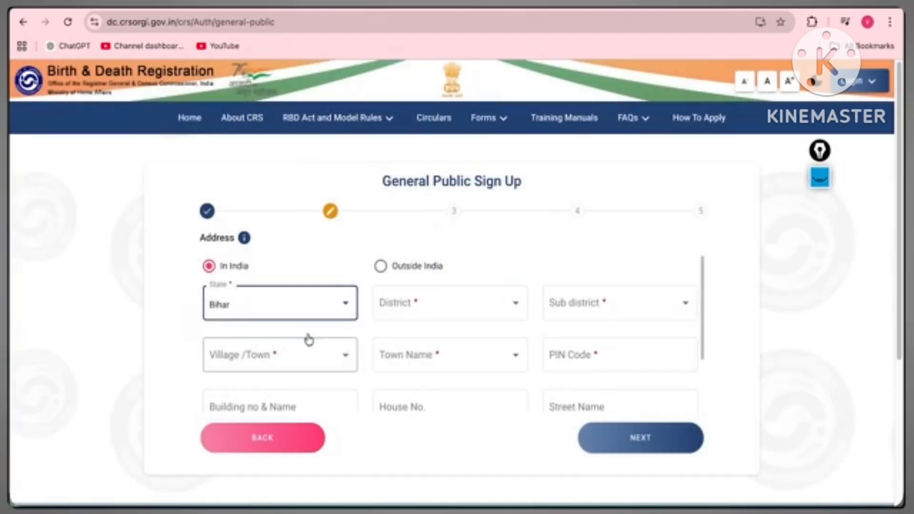
# Select the applicant's district and sub-district for the sign-up address
pyautogui.click(395, 314)
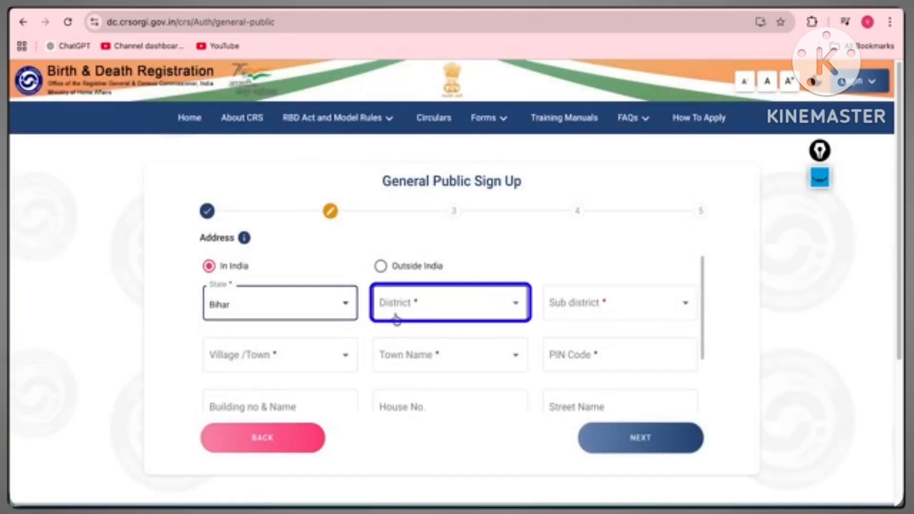
pyautogui.scroll(-15, 430, 385)
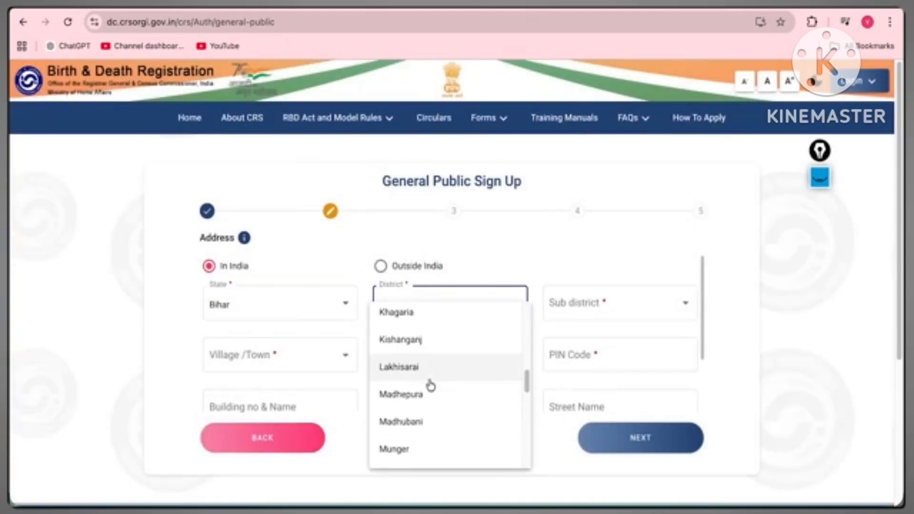
pyautogui.click(412, 430)
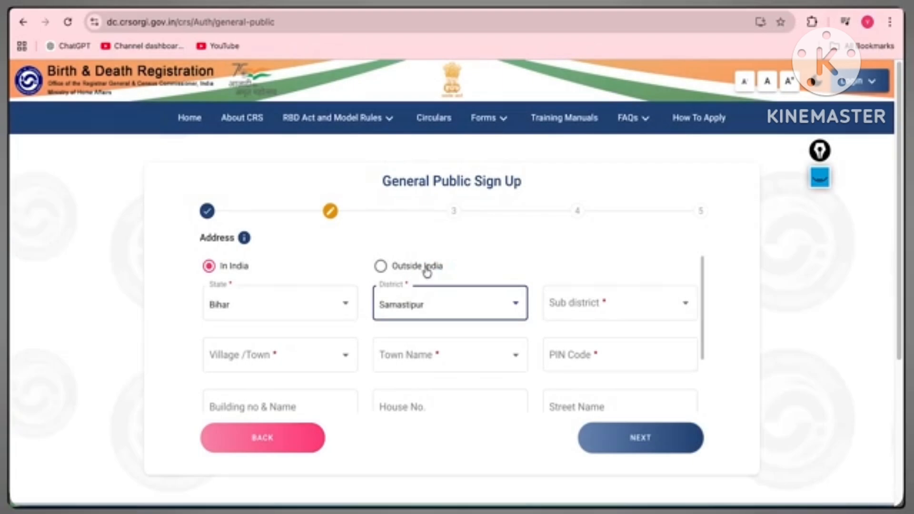
pyautogui.click(589, 302)
pyautogui.scroll(-10, 593, 359)
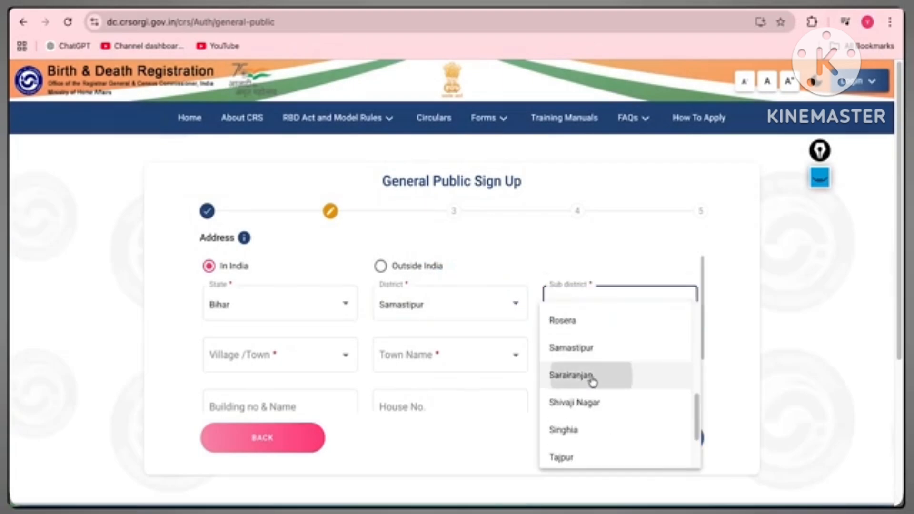
pyautogui.click(592, 378)
# Set the locality type to Village and select the applicant's village name
pyautogui.click(209, 347)
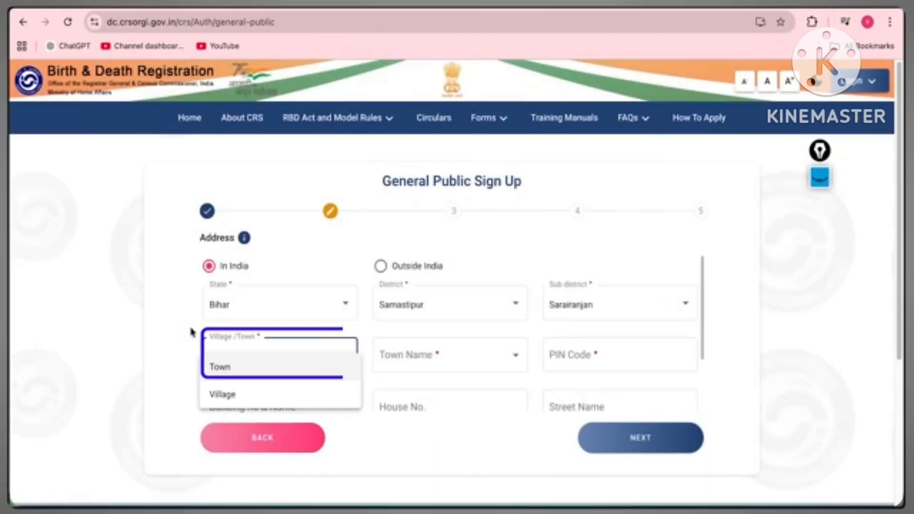
pyautogui.click(242, 395)
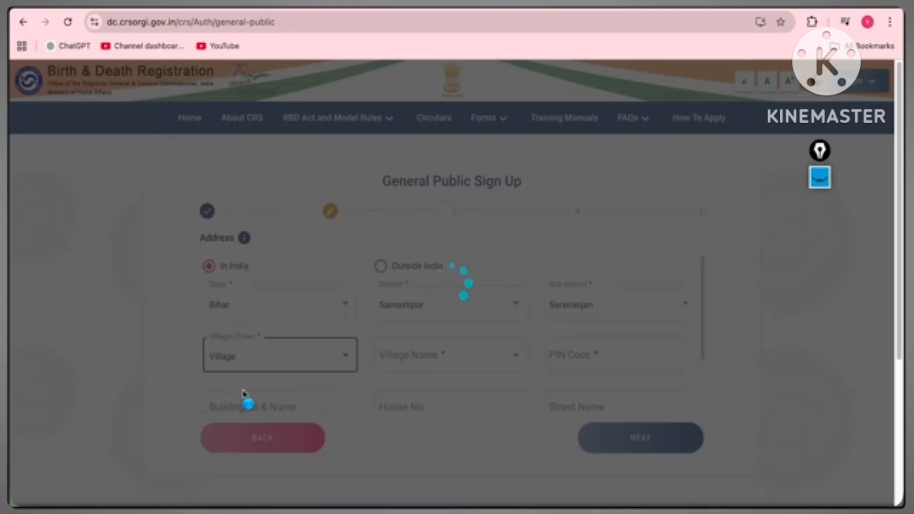
pyautogui.click(429, 357)
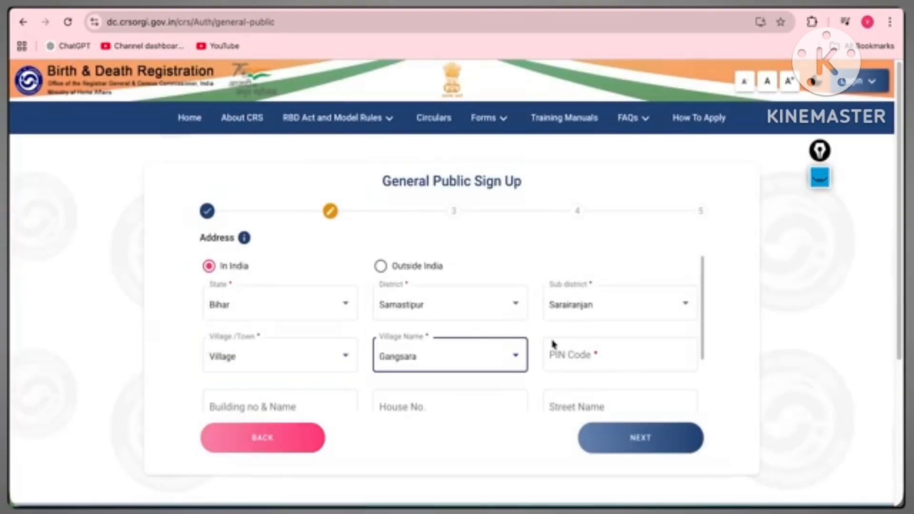
# Enter the postal code of the address, leave the building, house and street details blank, and submit the address
pyautogui.click(553, 344)
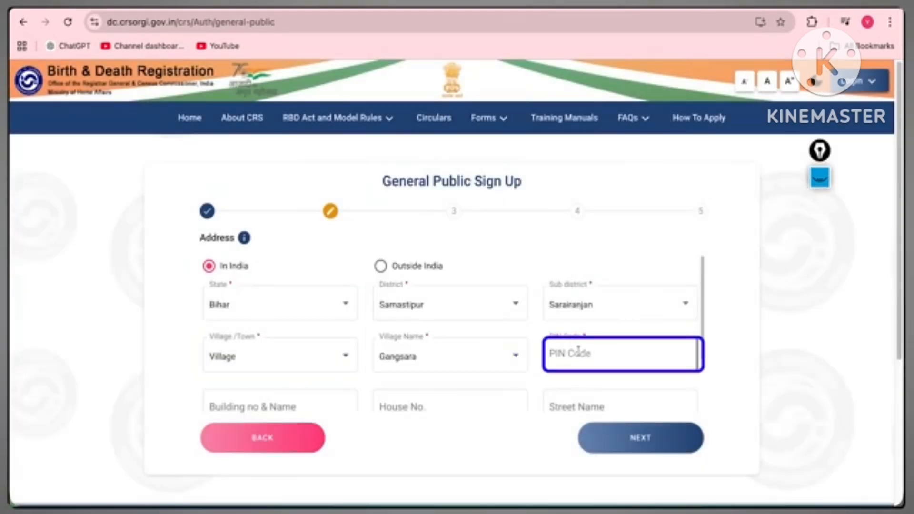
pyautogui.press('Tab')
pyautogui.click(396, 376)
pyautogui.click(569, 373)
pyautogui.scroll(-1, 555, 379)
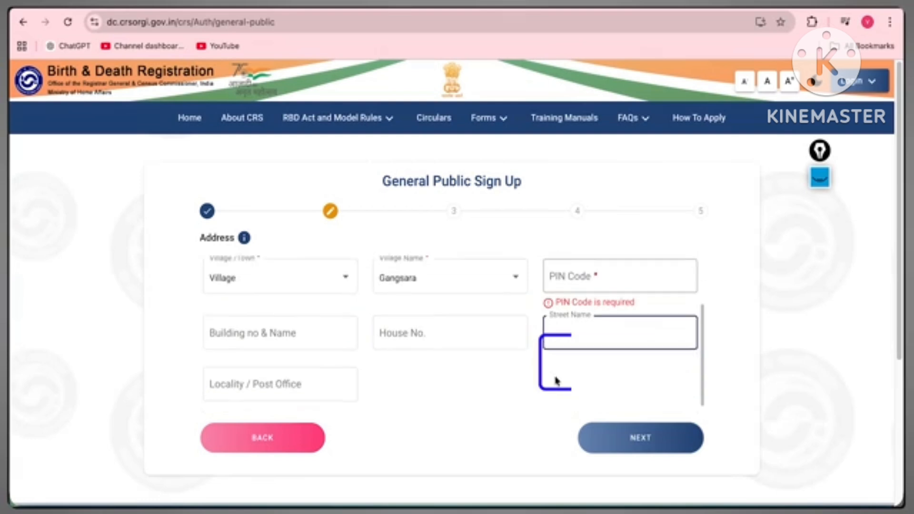
pyautogui.click(302, 369)
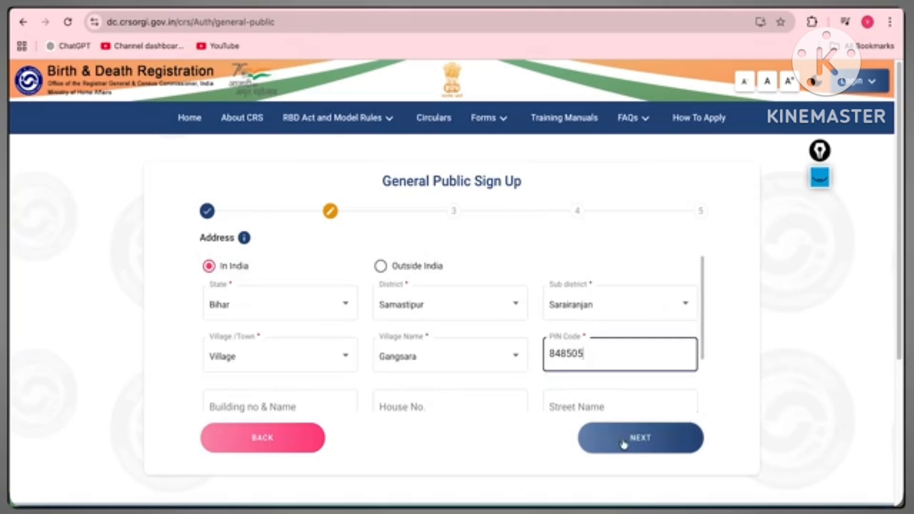
pyautogui.click(622, 438)
# Enter the applicant's Aadhaar number and set the nationality to Indian
pyautogui.tripleClick(205, 237)
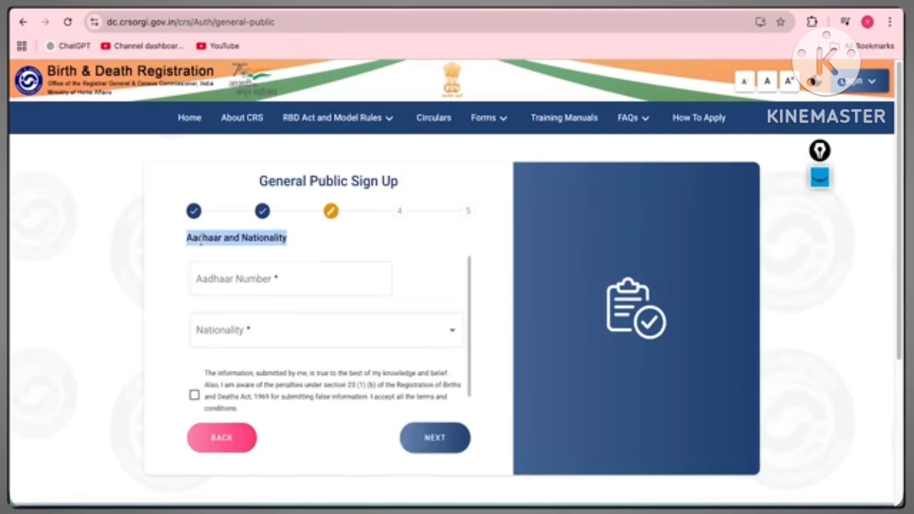
pyautogui.click(223, 276)
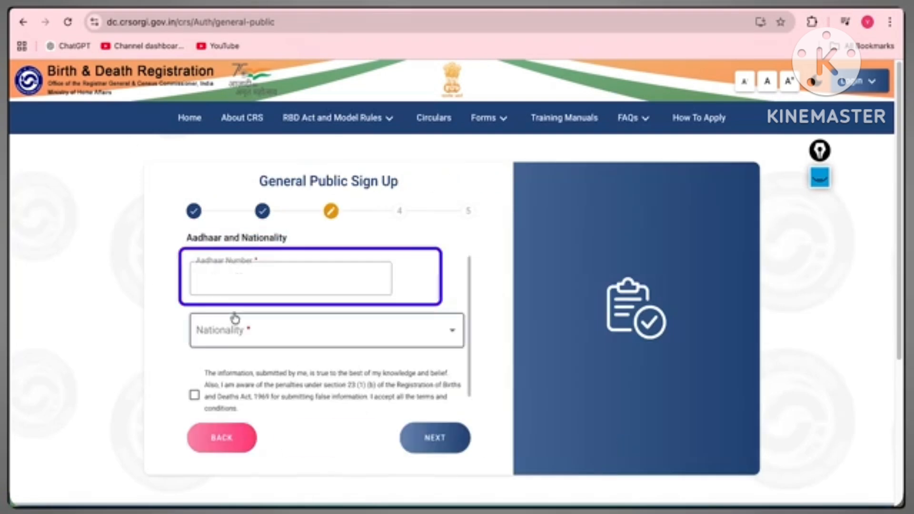
pyautogui.click(232, 328)
pyautogui.click(237, 343)
# Accept the declaration that the information is true and continue to mobile verification
pyautogui.click(194, 395)
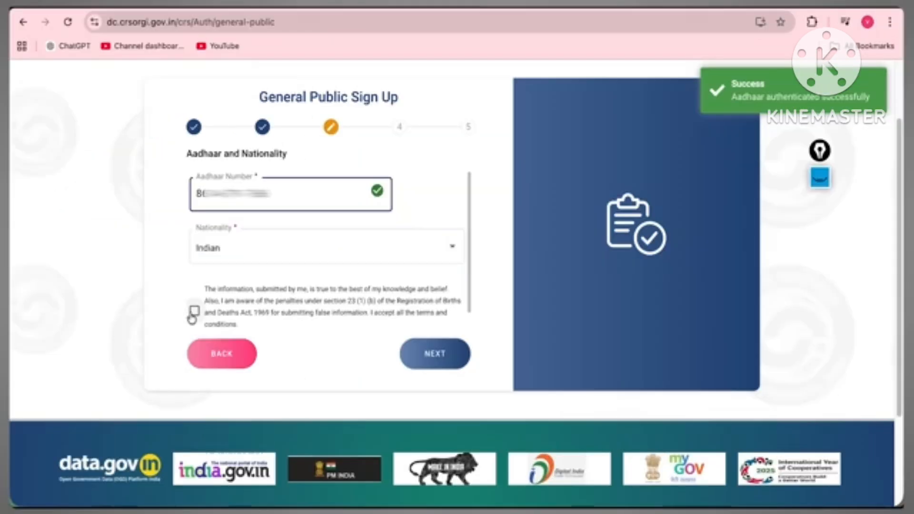
pyautogui.click(194, 312)
pyautogui.click(421, 352)
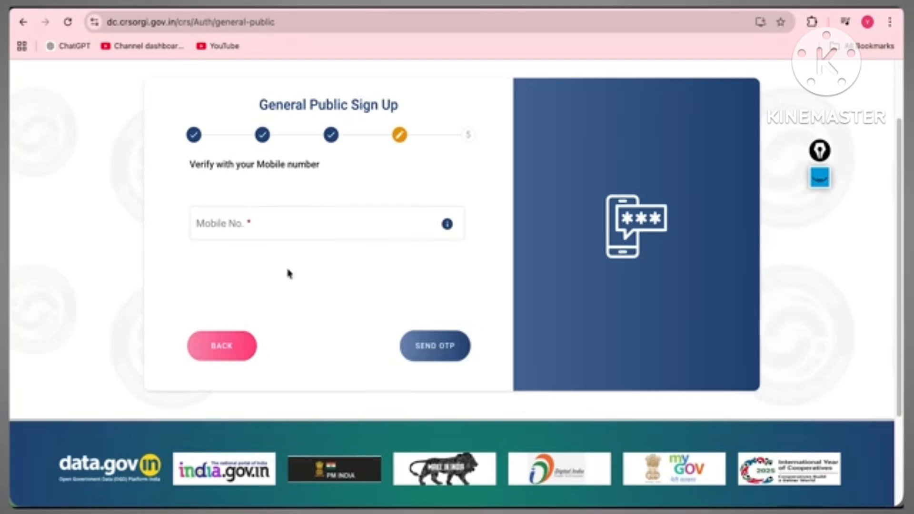
# Verify the applicant's mobile number with the one-time code sent to it and continue to e-mail authentication
pyautogui.click(429, 346)
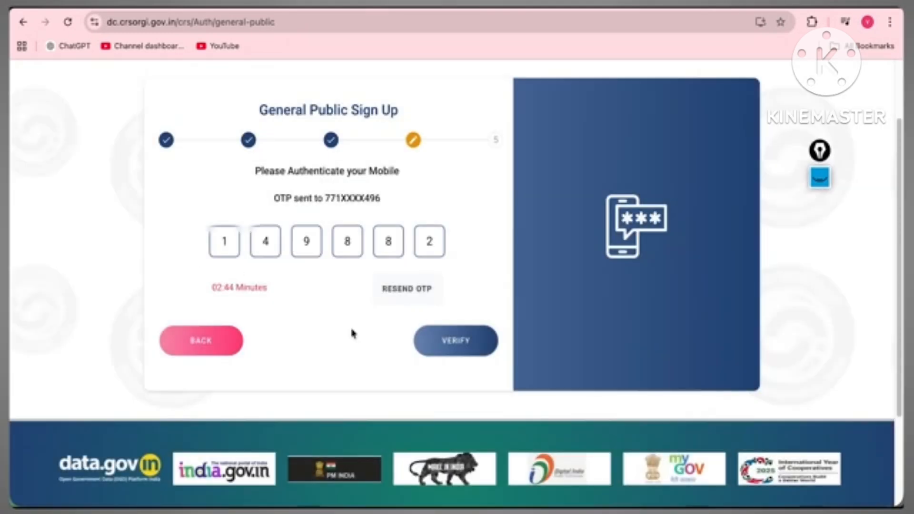
pyautogui.click(475, 341)
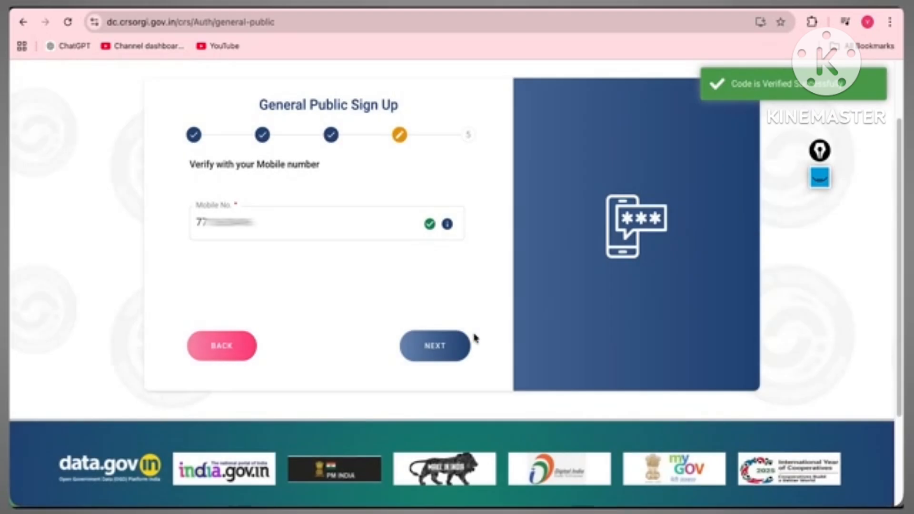
pyautogui.click(451, 356)
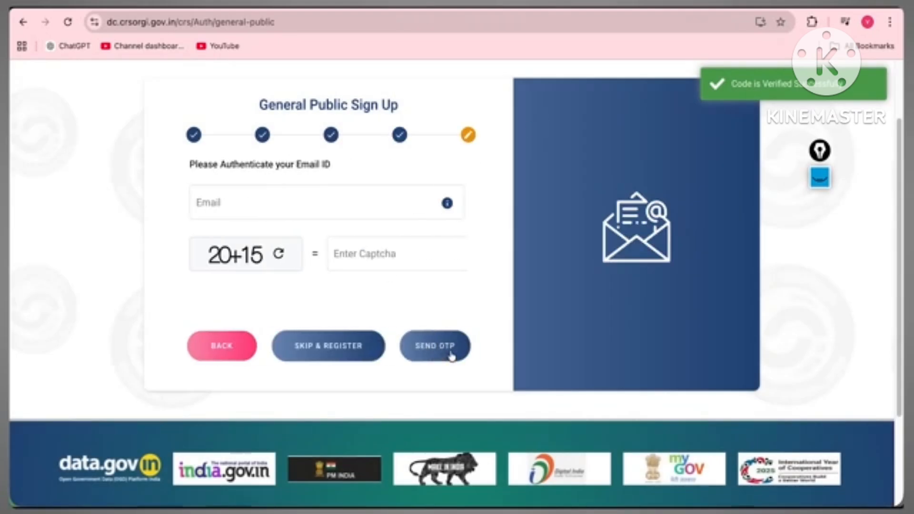
# Authenticate the applicant's e-mail address with the captcha result and the e-mailed verification code, and complete the registration
pyautogui.click(284, 209)
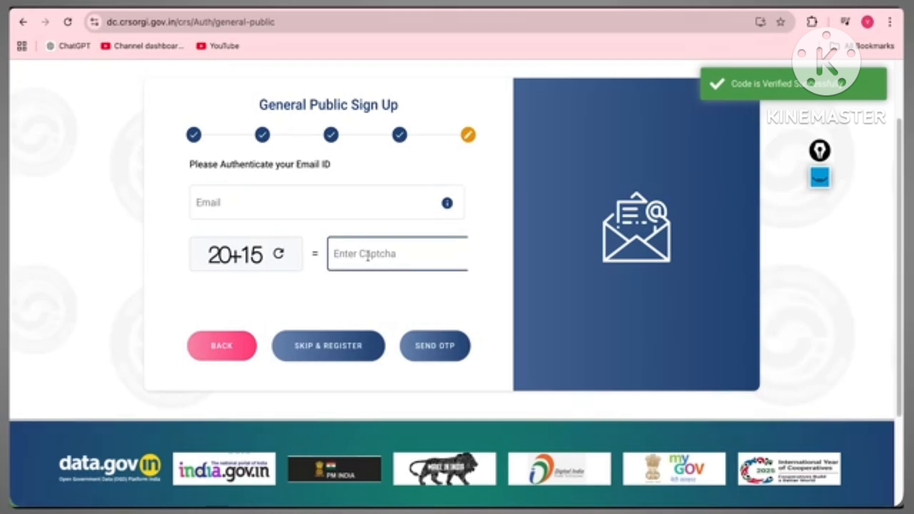
pyautogui.click(300, 198)
pyautogui.write('vi')
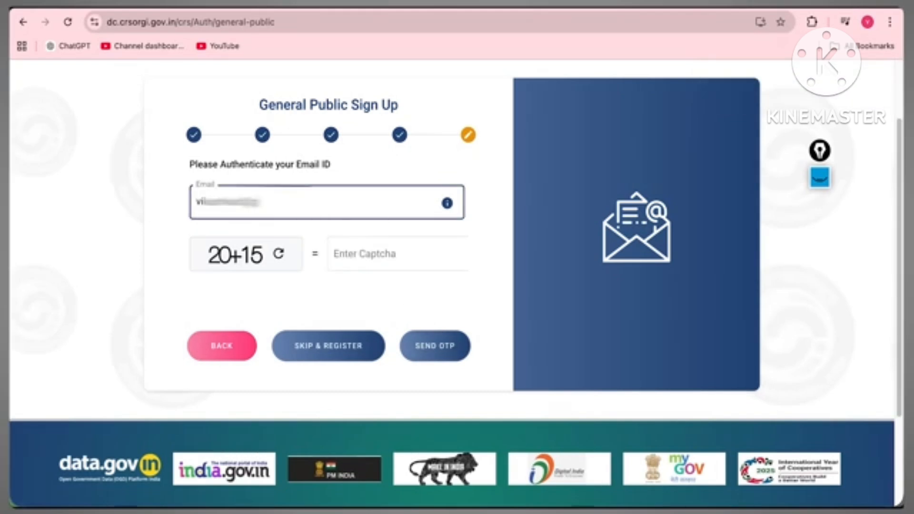
pyautogui.press('Tab')
pyautogui.write('35')
pyautogui.click(444, 346)
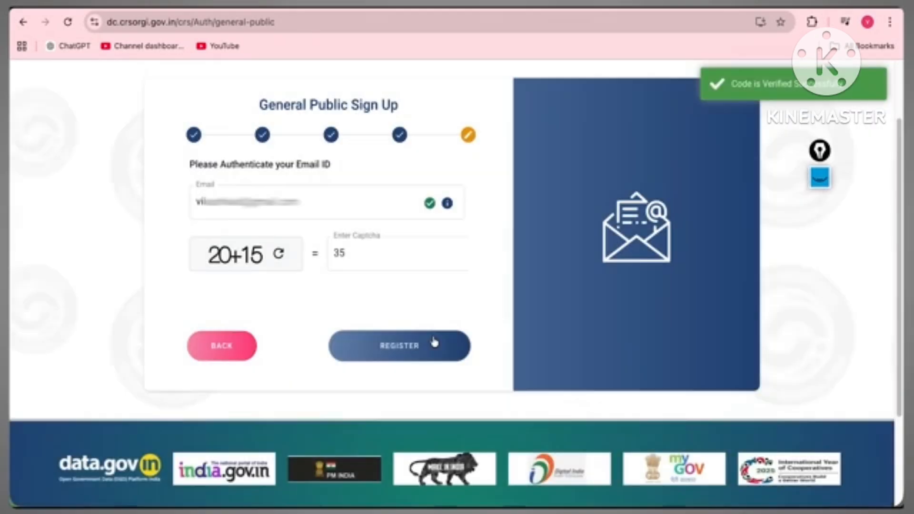
pyautogui.click(434, 342)
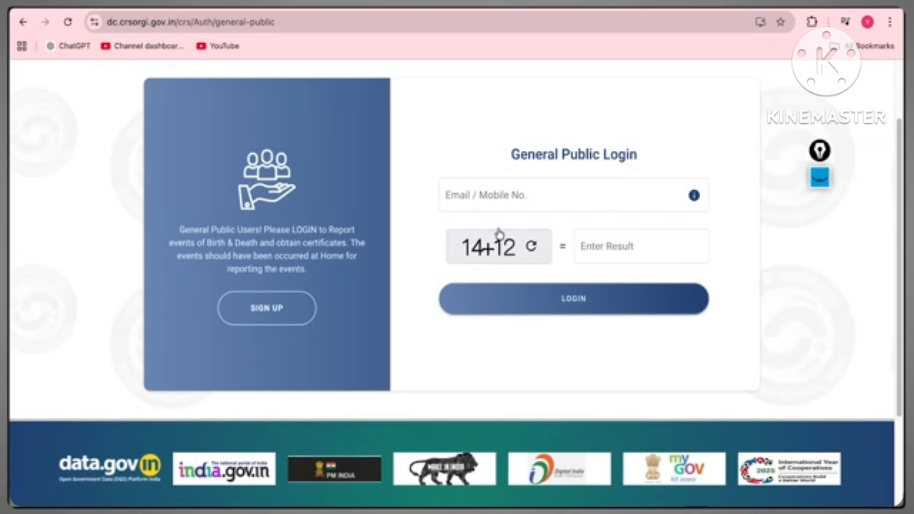
# Log in as general public with the registered mobile number or e-mail, the captcha result and the one-time code
pyautogui.click(478, 199)
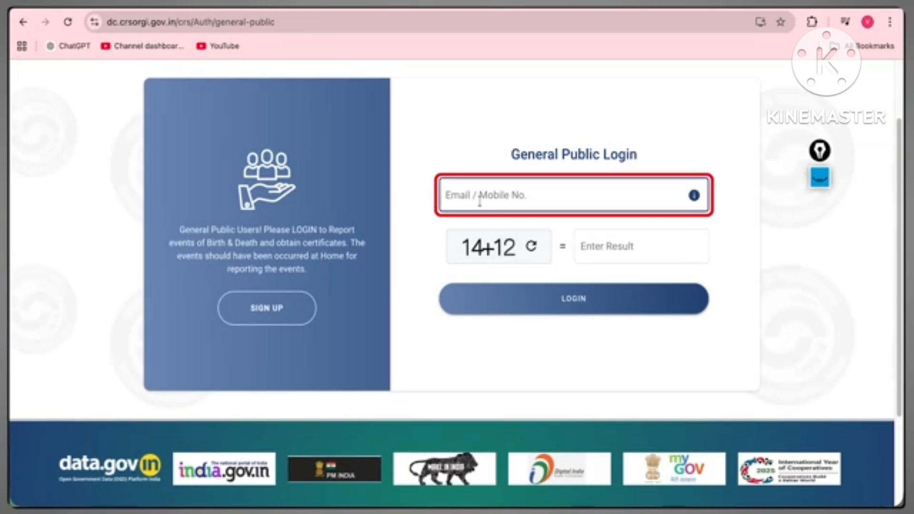
pyautogui.click(572, 297)
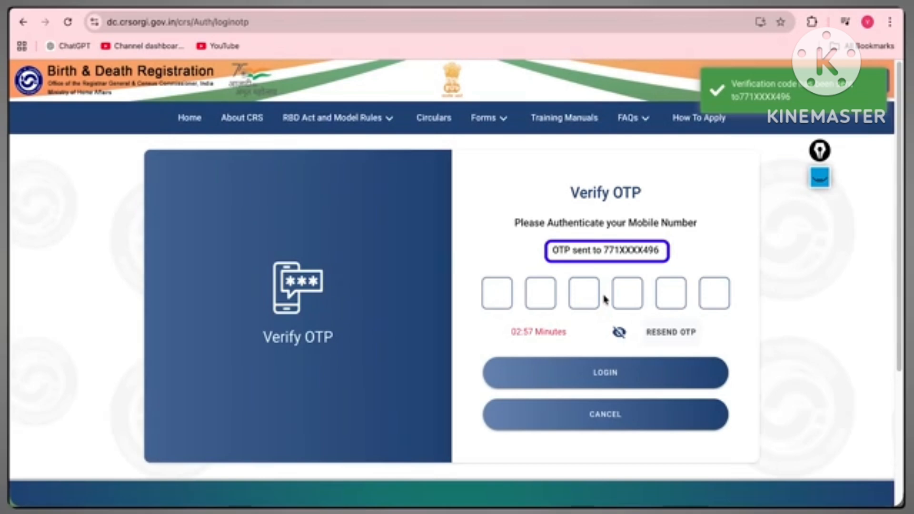
pyautogui.click(590, 378)
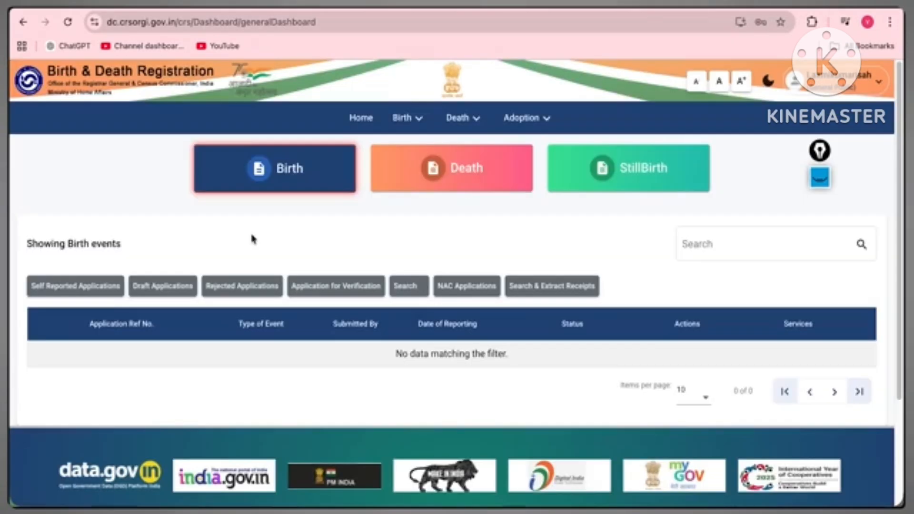
# Open the Report Birth form and set the state where the birth occurred to Bihar
pyautogui.click(403, 118)
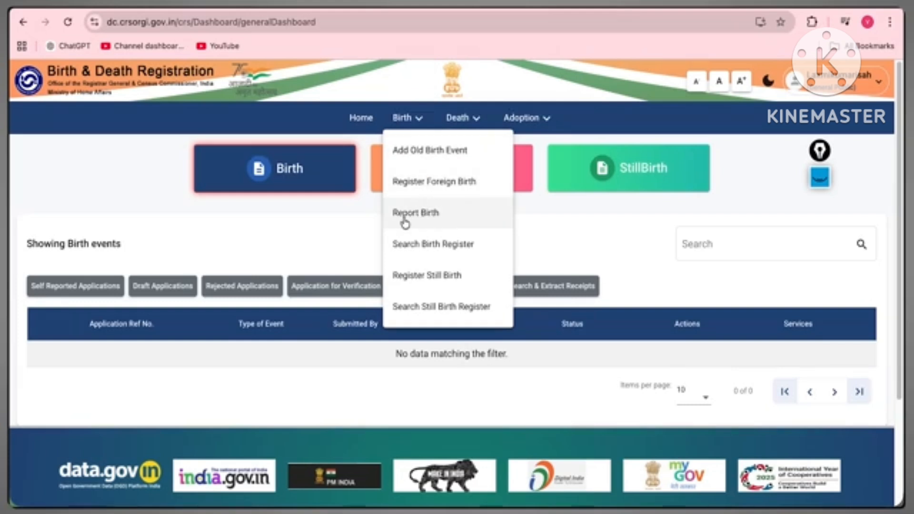
pyautogui.click(419, 221)
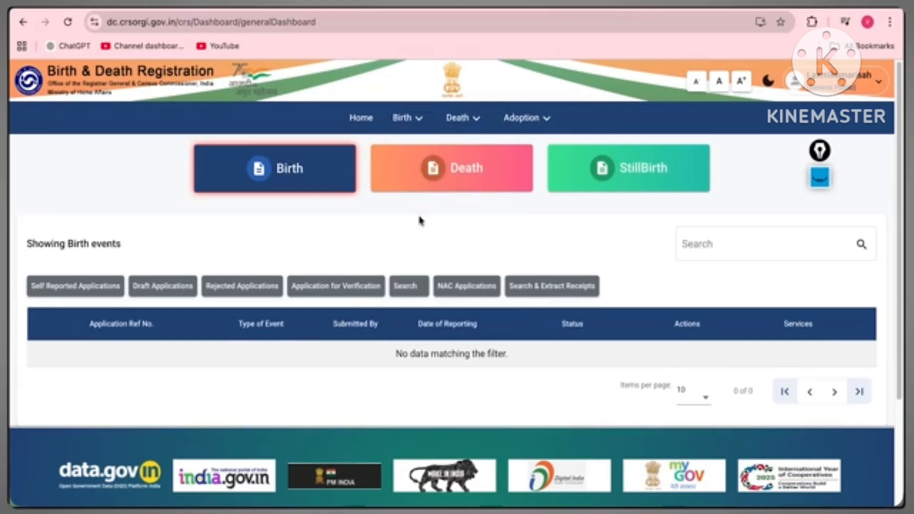
pyautogui.scroll(-2, 419, 217)
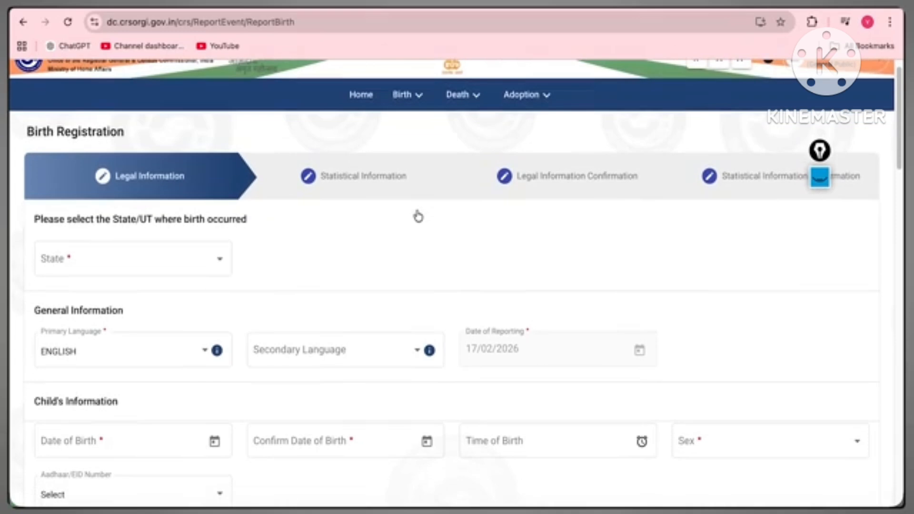
pyautogui.click(179, 181)
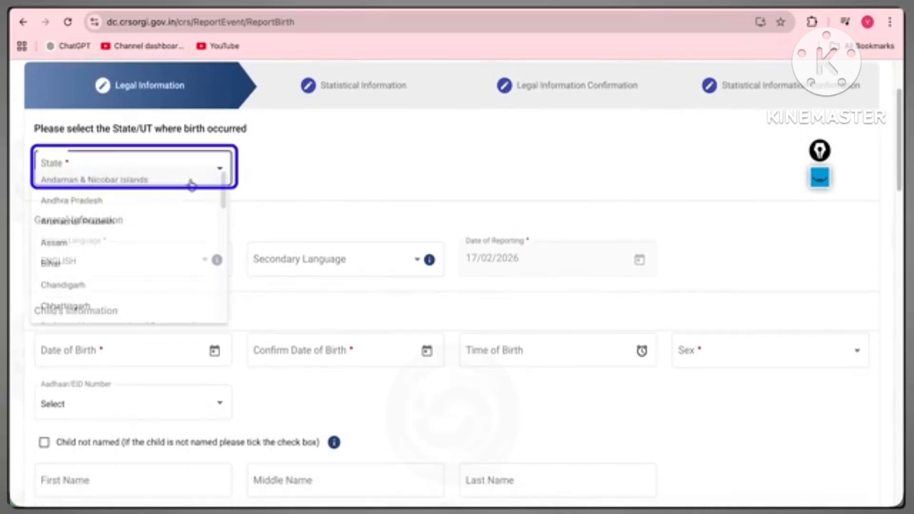
pyautogui.click(96, 268)
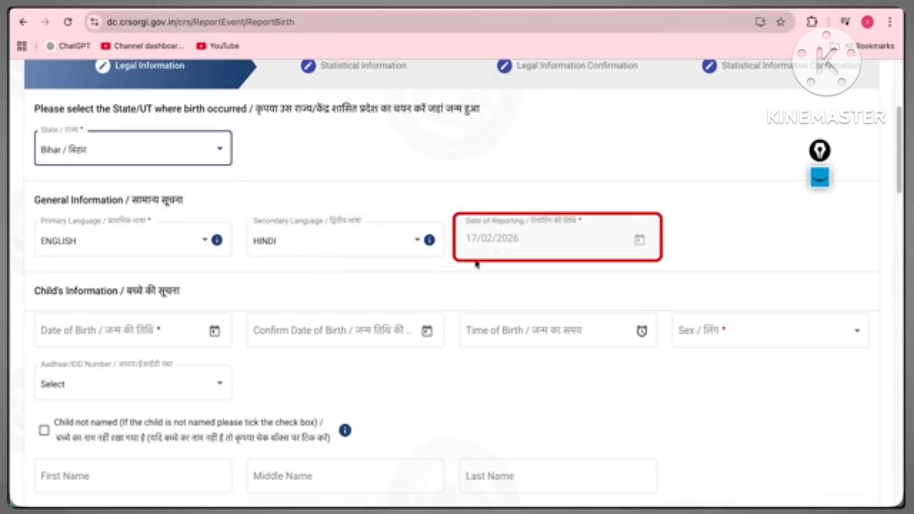
# Choose the child's date of birth in the Child's Information section
pyautogui.click(472, 239)
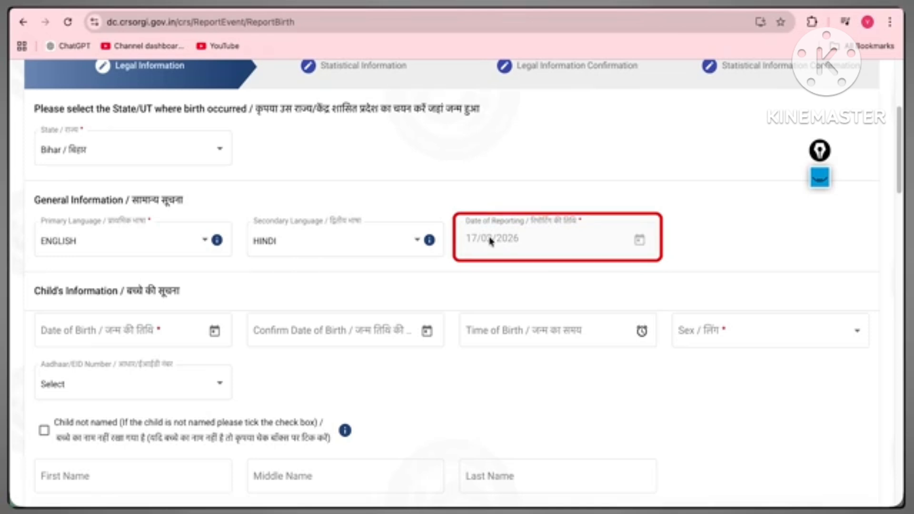
pyautogui.scroll(-5, 493, 240)
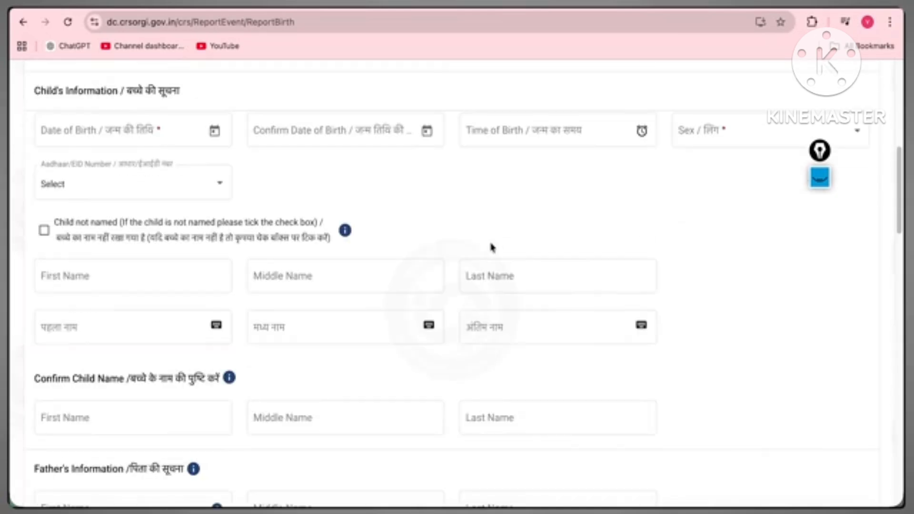
pyautogui.tripleClick(49, 94)
pyautogui.doubleClick(49, 93)
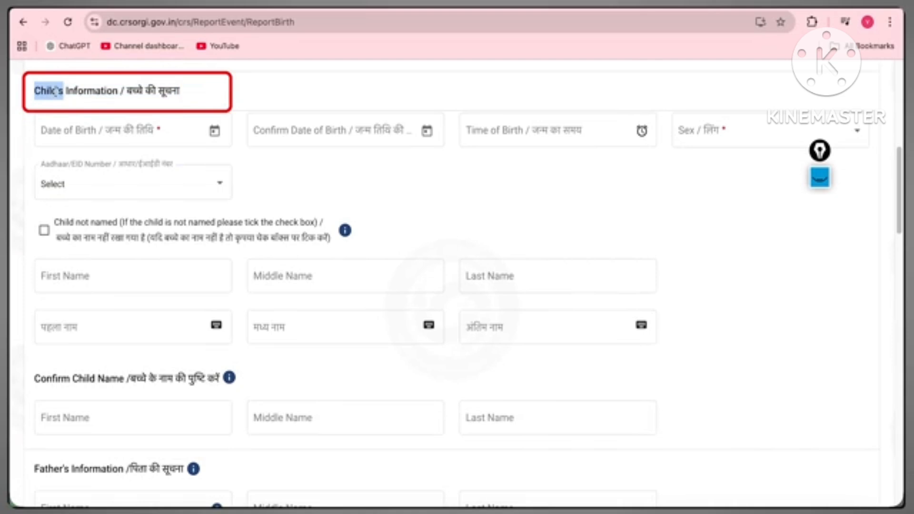
pyautogui.click(74, 94)
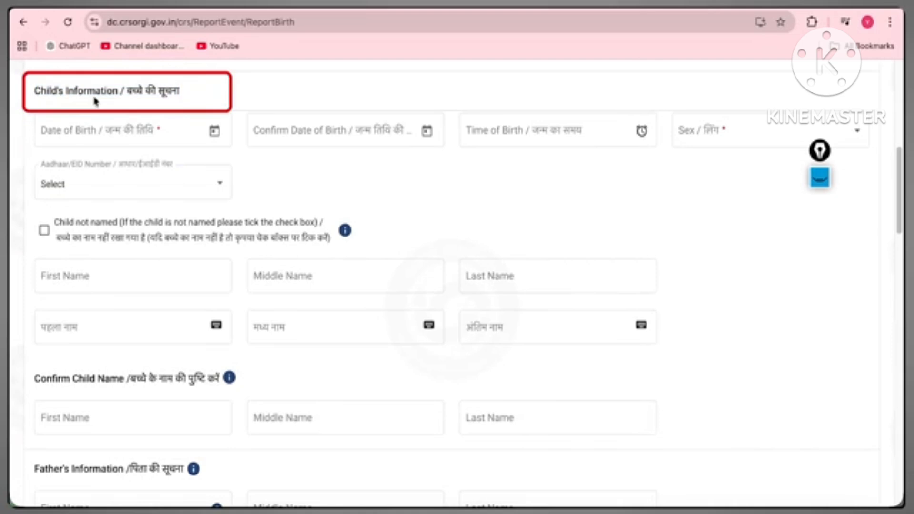
pyautogui.click(220, 133)
pyautogui.click(177, 175)
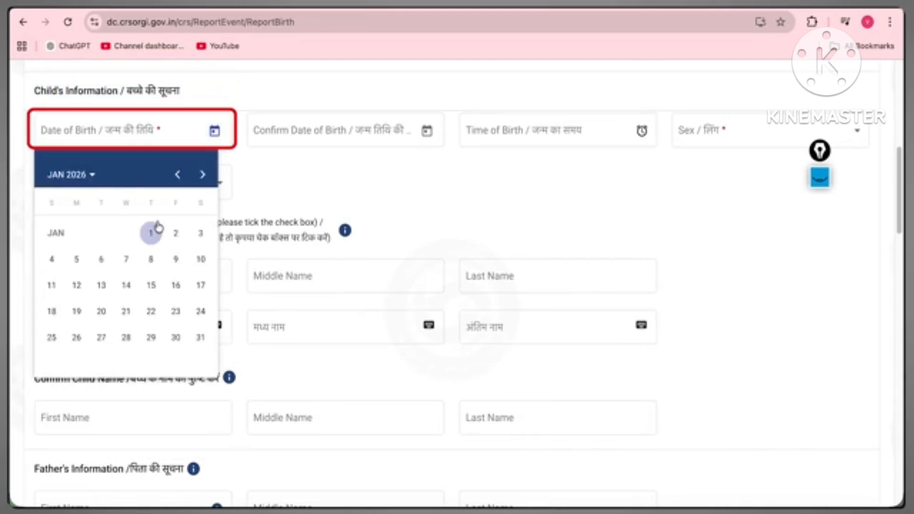
pyautogui.click(151, 233)
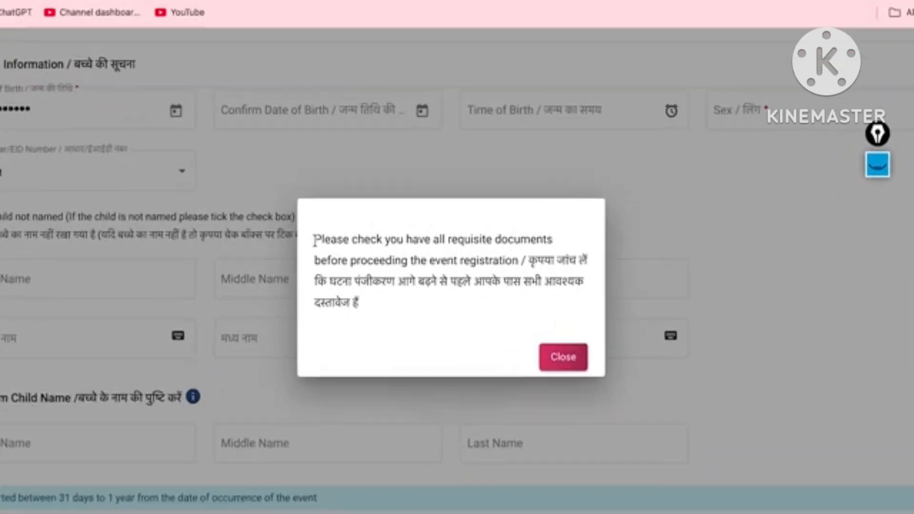
# Read the notice about having all requisite documents and dismiss it
pyautogui.moveTo(314, 241)
pyautogui.mouseDown()
pyautogui.moveTo(370, 304)
pyautogui.moveTo(310, 263)
pyautogui.moveTo(284, 230)
pyautogui.mouseUp()
pyautogui.click(370, 305)
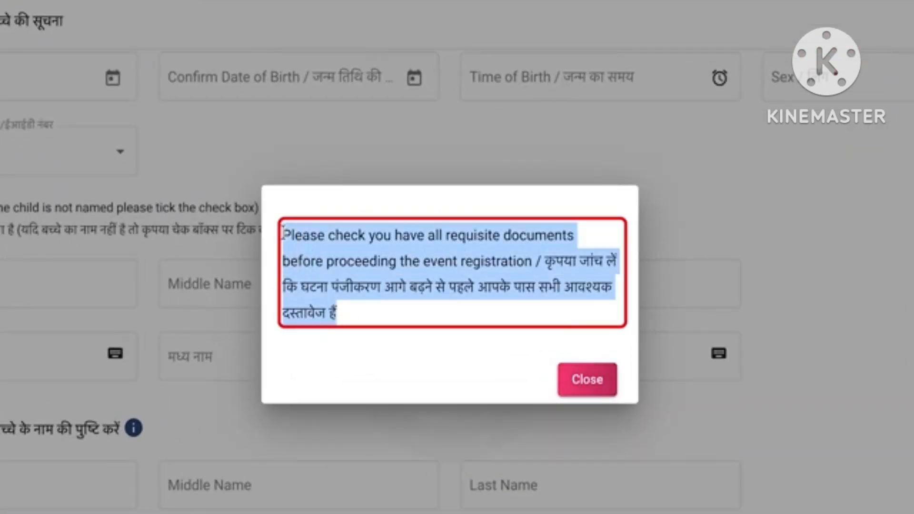
pyautogui.click(284, 233)
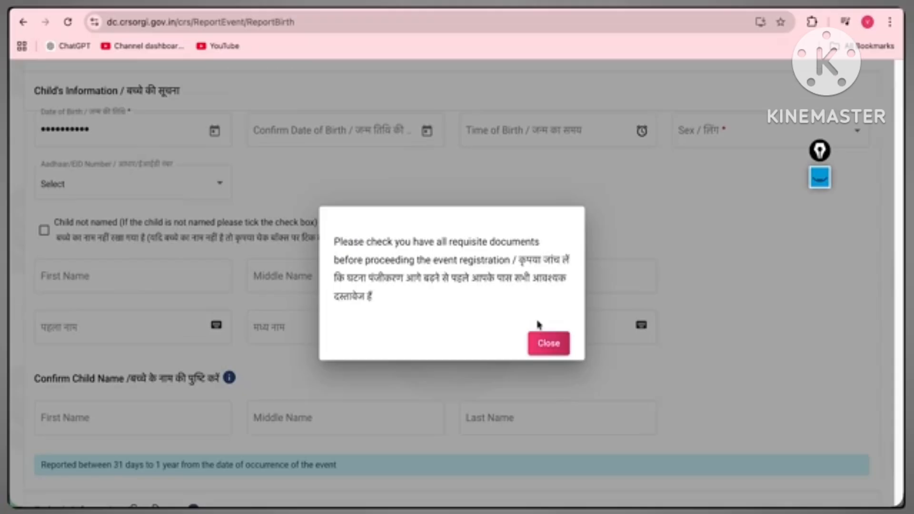
pyautogui.click(547, 345)
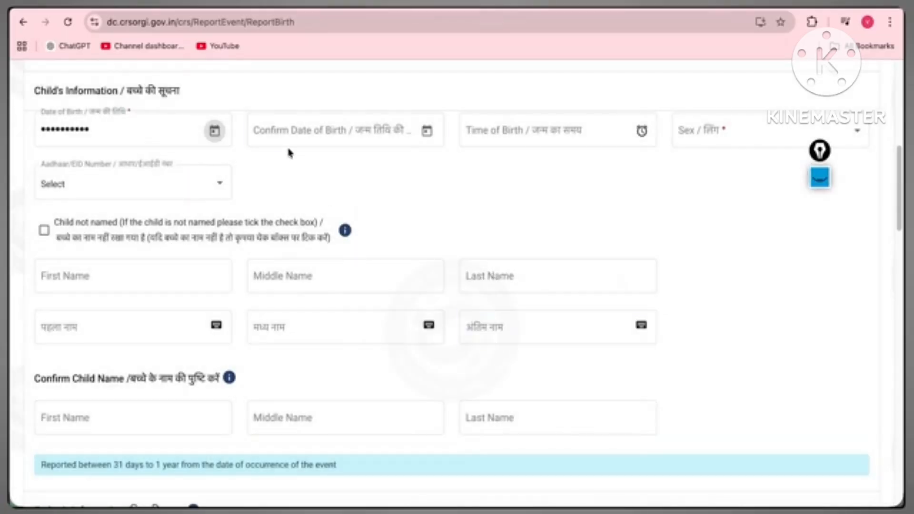
# Confirm the child's date of birth by choosing the same date again
pyautogui.click(425, 132)
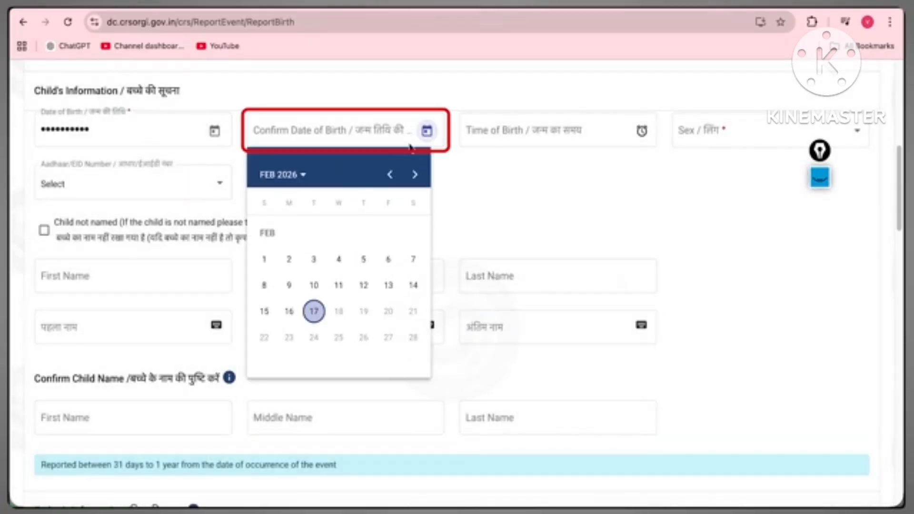
pyautogui.click(390, 174)
pyautogui.click(363, 231)
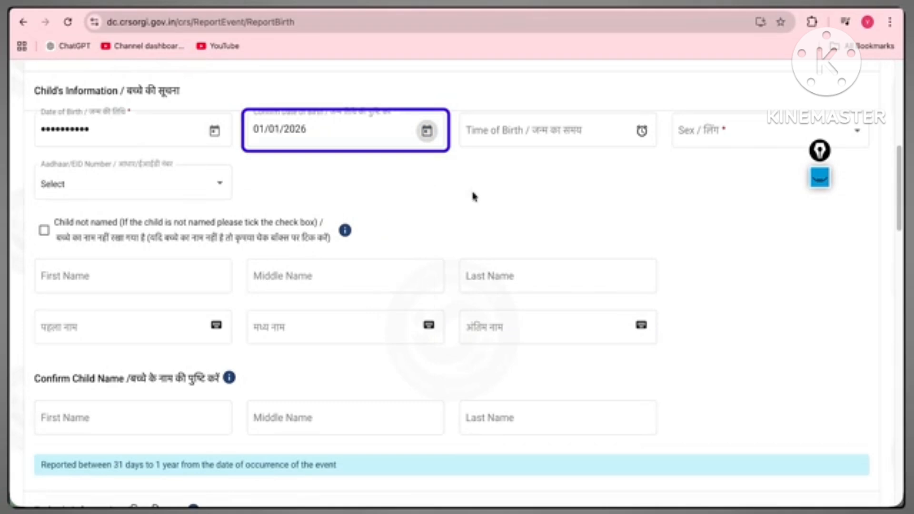
# Set the time of birth to 10:09 AM and the child's sex to Male
pyautogui.click(643, 132)
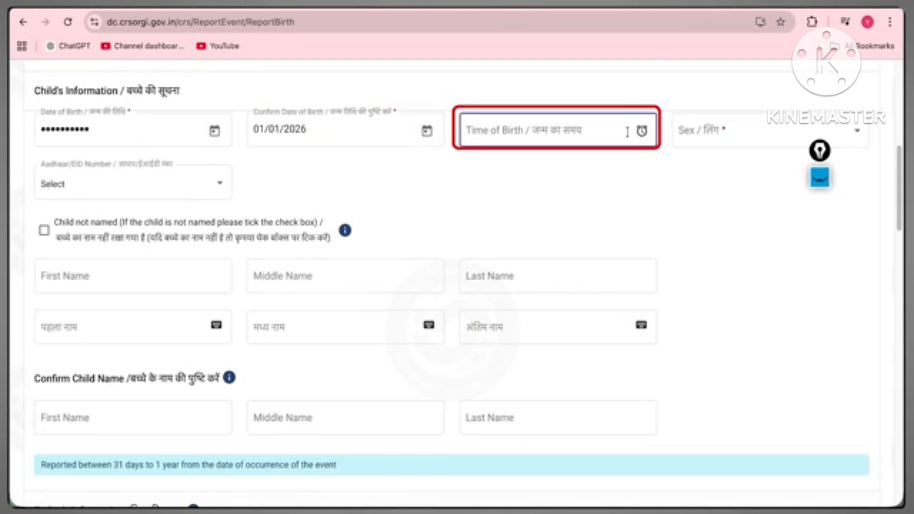
pyautogui.click(554, 136)
pyautogui.click(392, 257)
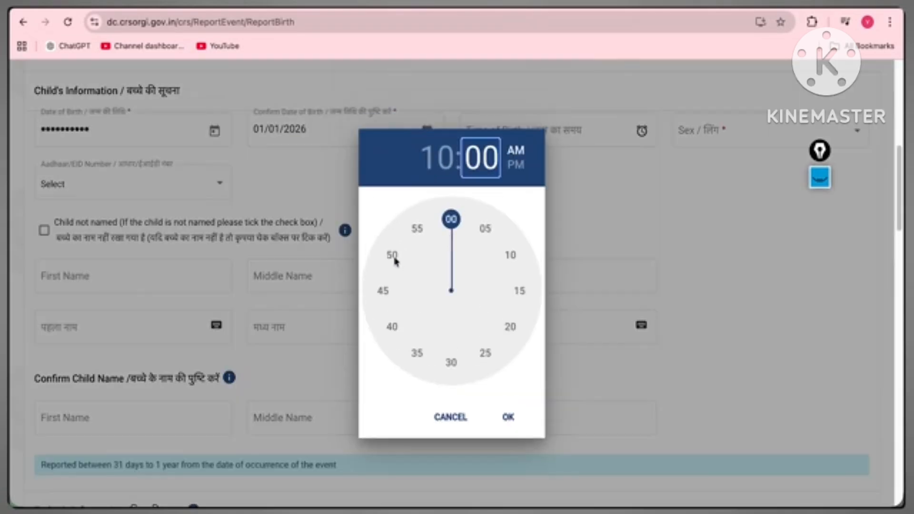
pyautogui.click(496, 257)
pyautogui.click(508, 417)
pyautogui.click(692, 132)
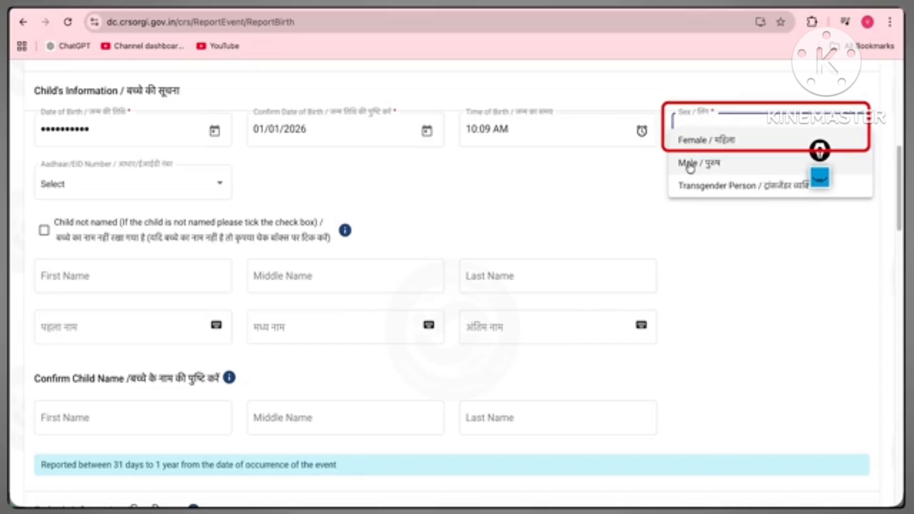
pyautogui.click(690, 164)
# Examine the choices for the child's Aadhaar/EID number and the Child not named option
pyautogui.click(203, 184)
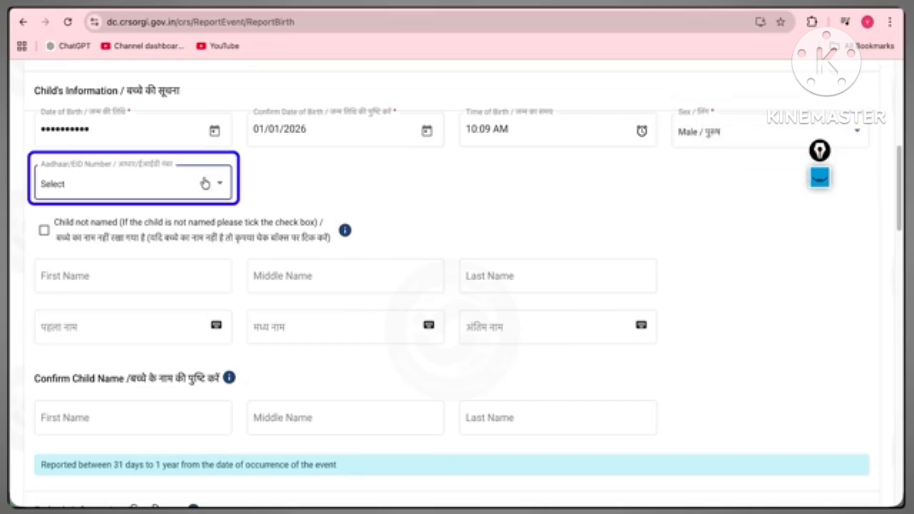
pyautogui.click(88, 183)
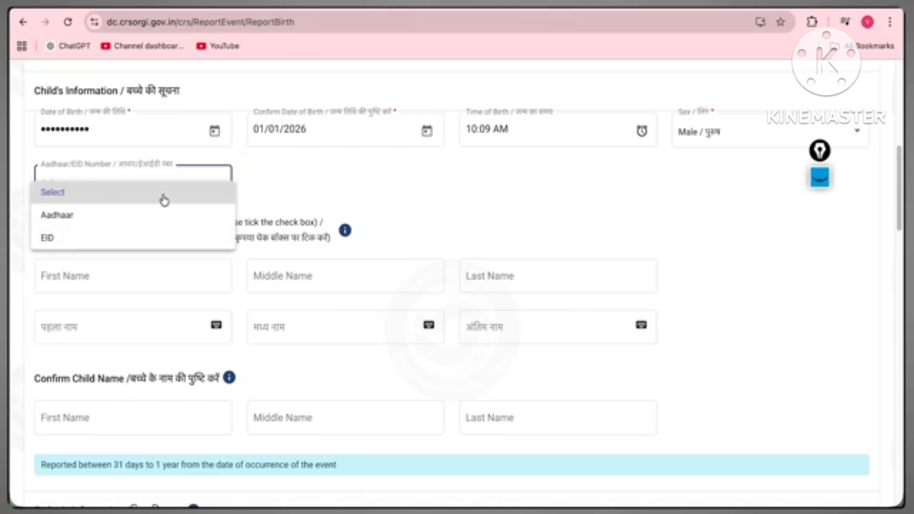
pyautogui.click(114, 199)
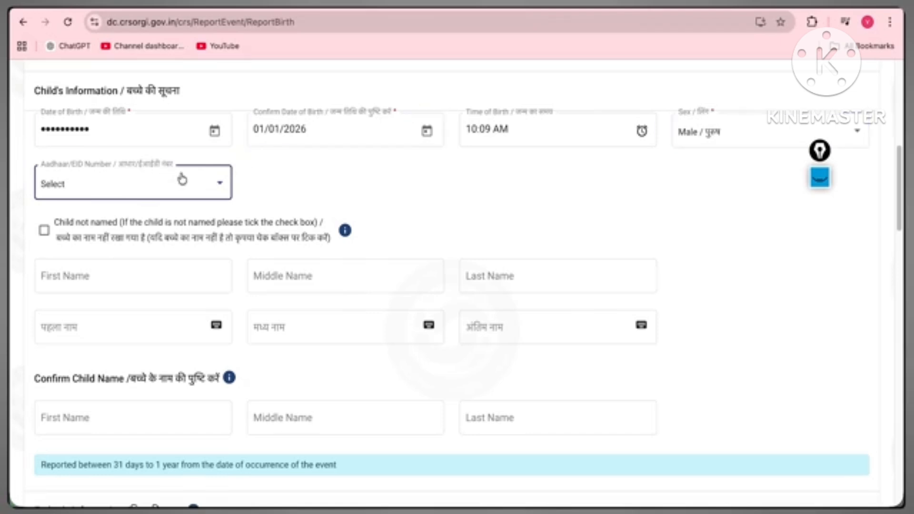
pyautogui.click(44, 232)
pyautogui.click(44, 232)
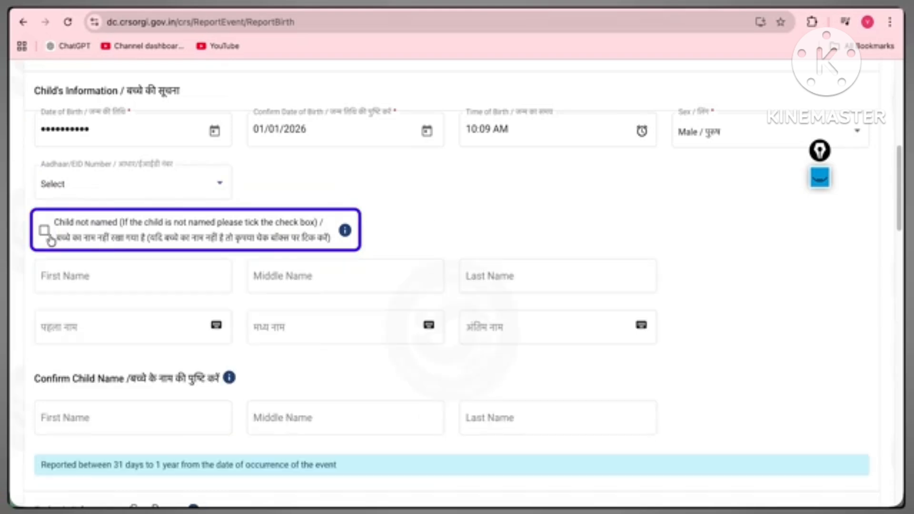
# Enter the child's first name in English in the child's name fields
pyautogui.click(96, 281)
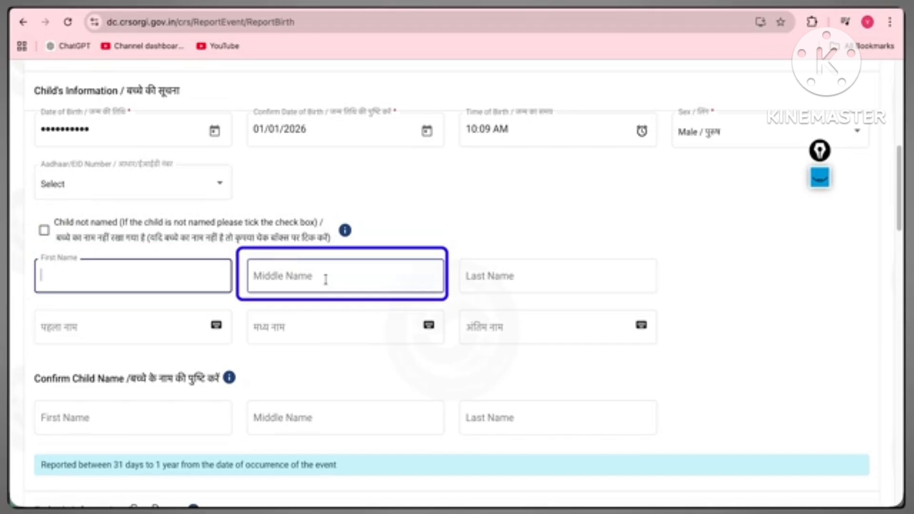
pyautogui.click(325, 280)
pyautogui.click(507, 272)
pyautogui.click(105, 271)
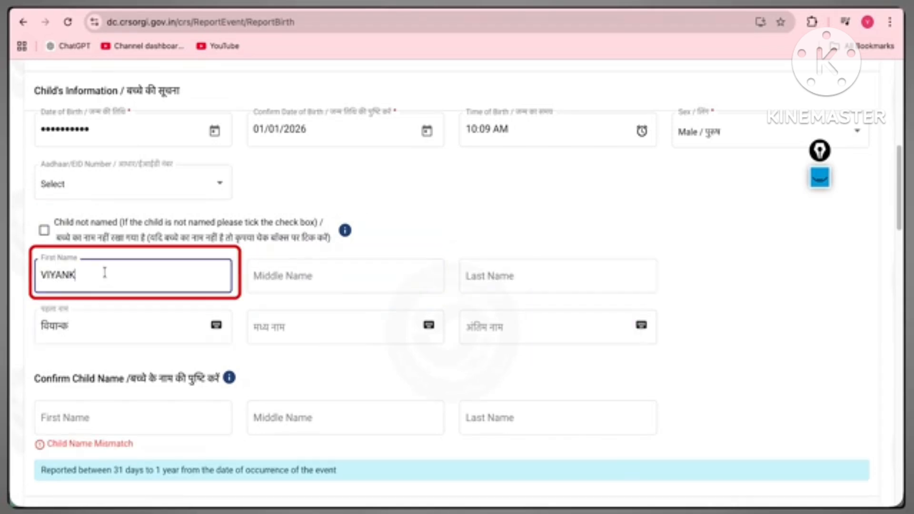
pyautogui.click(298, 277)
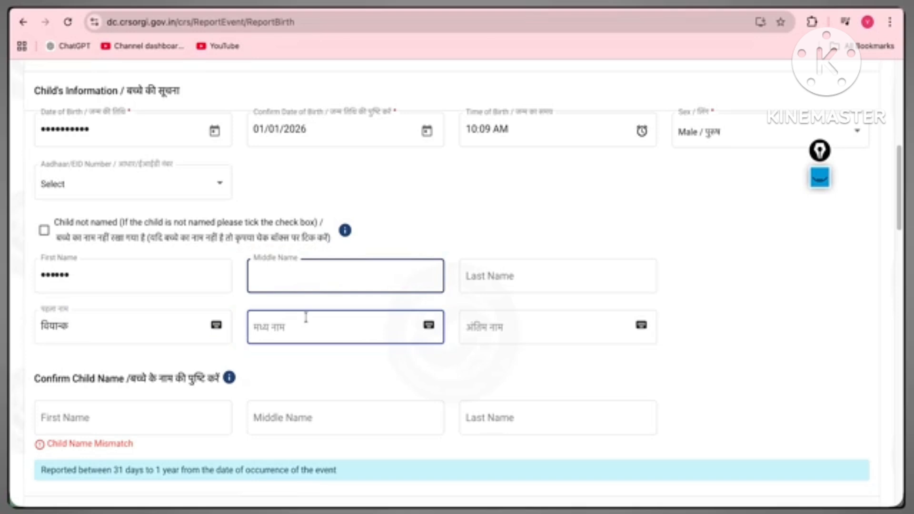
# Examine the first, middle and last name fields under Confirm Child Name
pyautogui.scroll(-5, 306, 318)
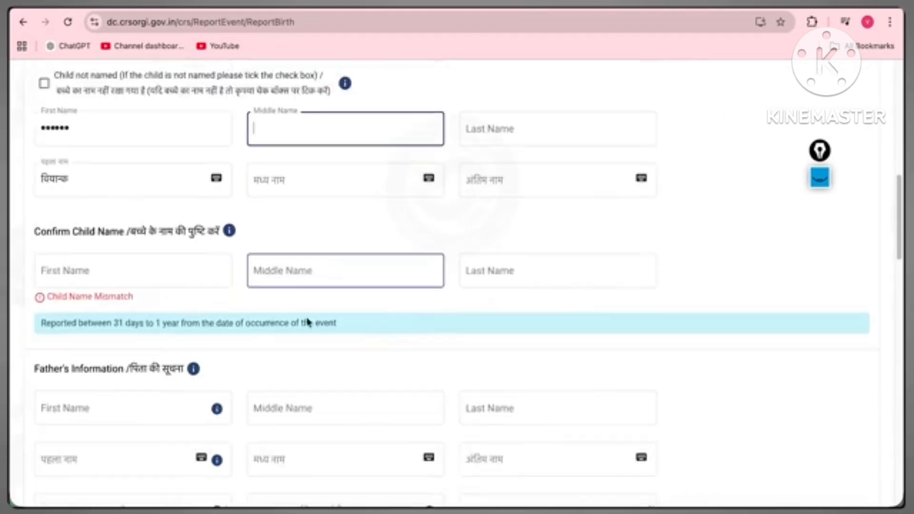
pyautogui.scroll(-1, 307, 324)
pyautogui.click(72, 135)
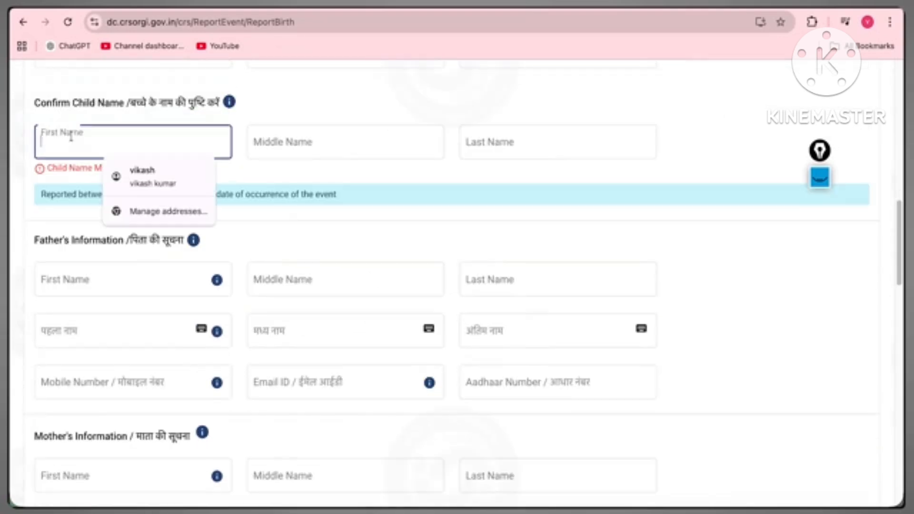
pyautogui.click(281, 131)
pyautogui.click(496, 134)
pyautogui.click(480, 117)
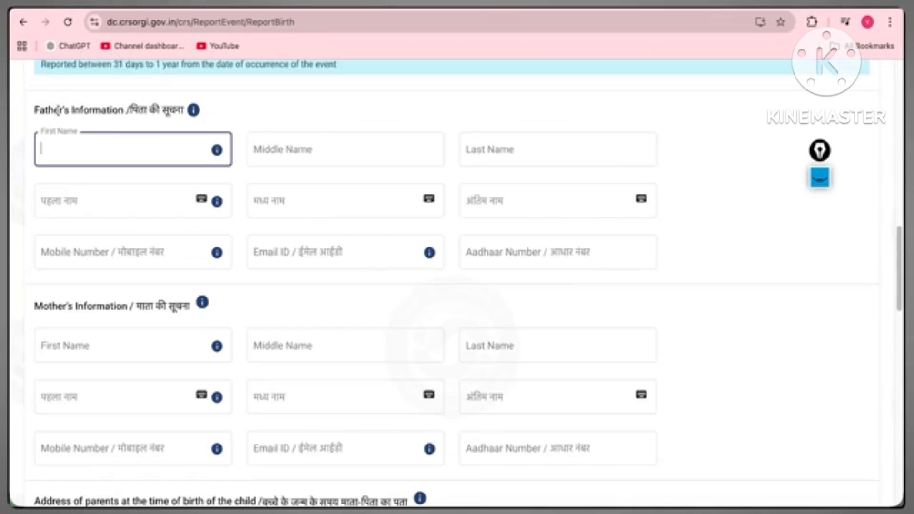
# Examine the Father's Information fields for English and Hindi names, mobile number, e-mail ID and Aadhaar number
pyautogui.tripleClick(57, 110)
pyautogui.click(103, 143)
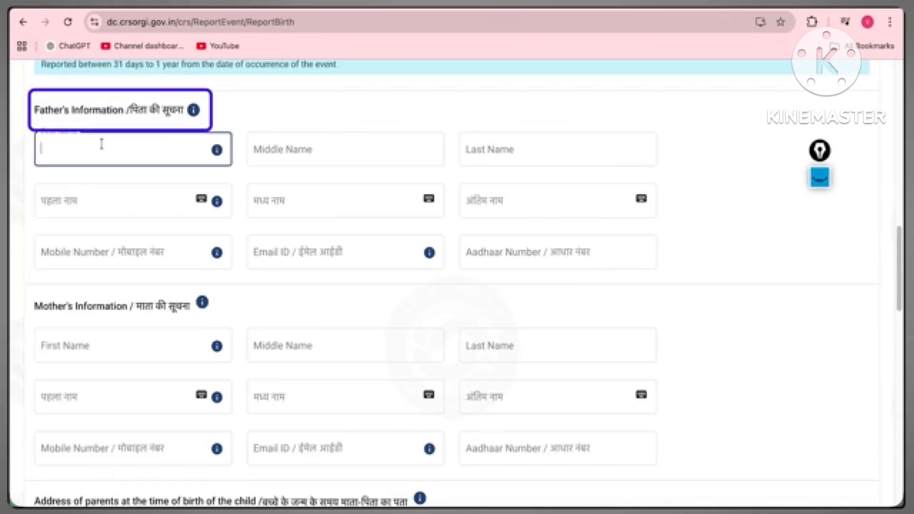
pyautogui.click(278, 143)
pyautogui.click(476, 151)
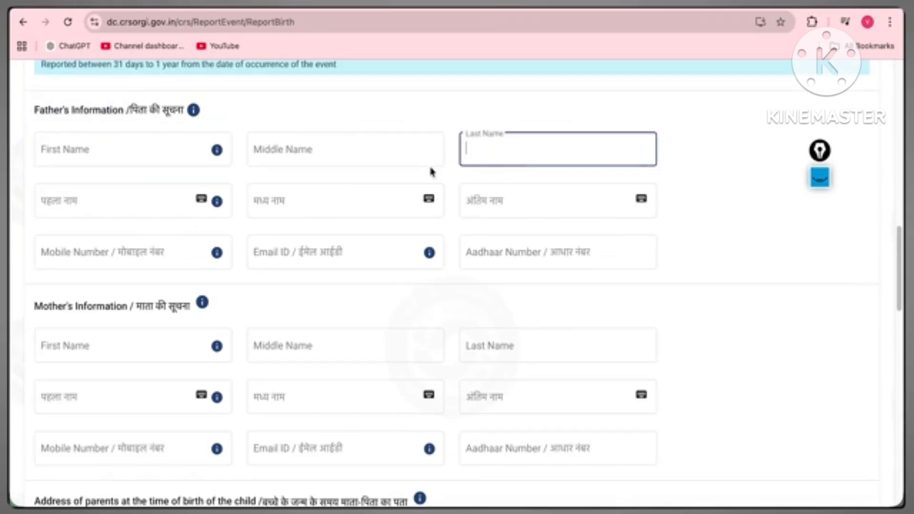
pyautogui.click(143, 198)
pyautogui.click(259, 200)
pyautogui.click(469, 199)
pyautogui.click(135, 248)
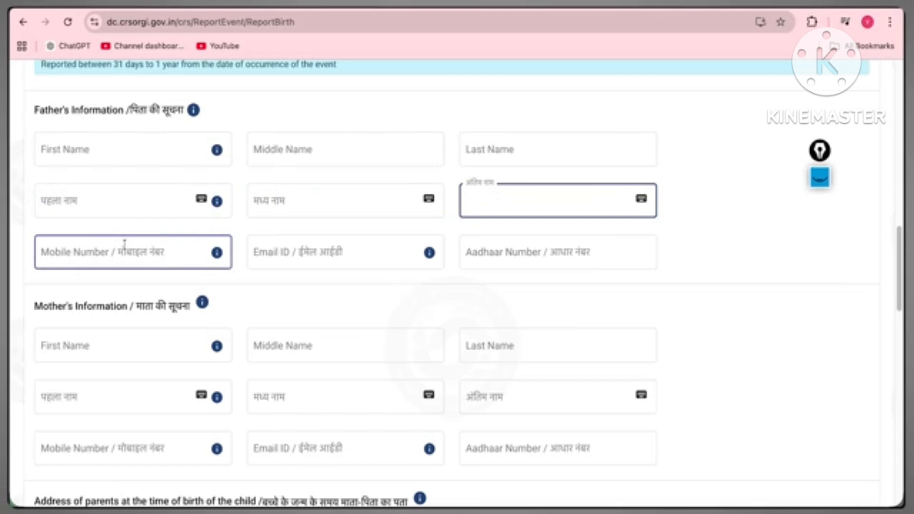
pyautogui.click(260, 252)
pyautogui.click(497, 257)
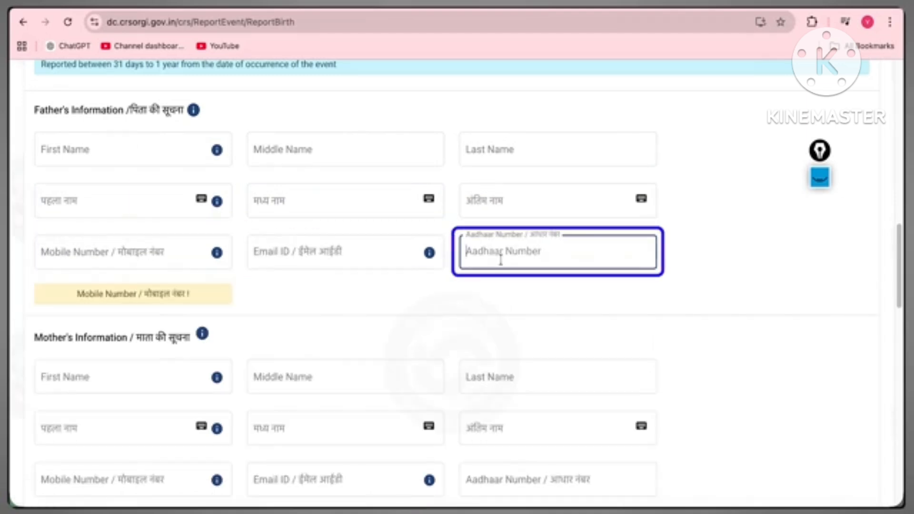
pyautogui.moveTo(34, 111); pyautogui.dragTo(178, 215)
pyautogui.click(226, 288)
pyautogui.click(176, 257)
pyautogui.click(333, 253)
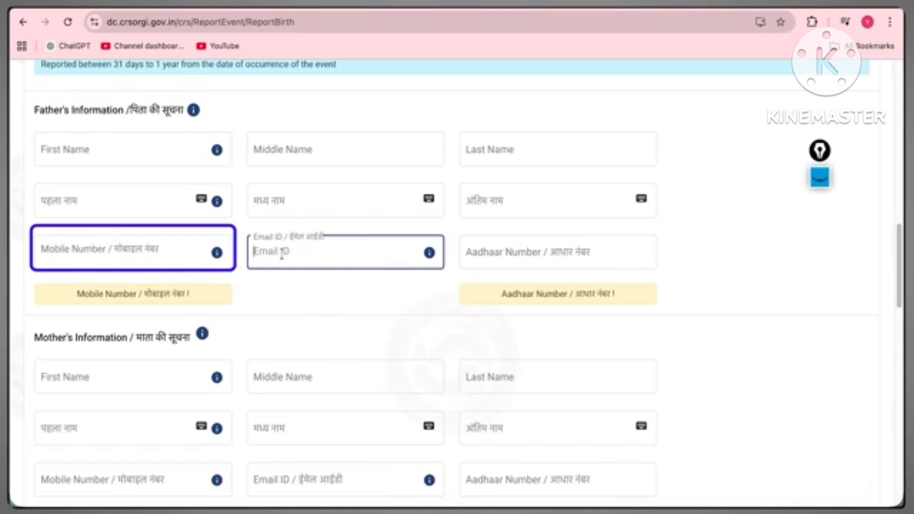
pyautogui.click(500, 250)
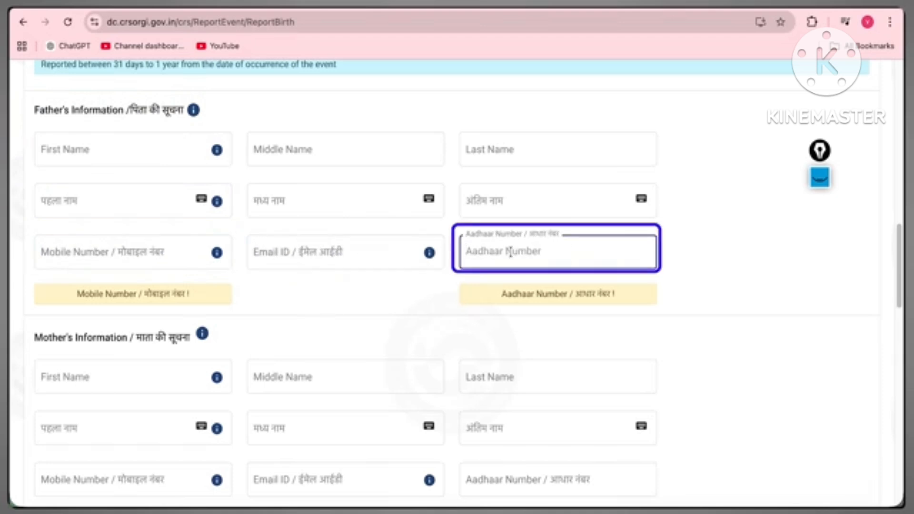
# Examine the Mother's Information fields for English and Hindi names, mobile number, e-mail ID and Aadhaar number
pyautogui.scroll(-4, 510, 259)
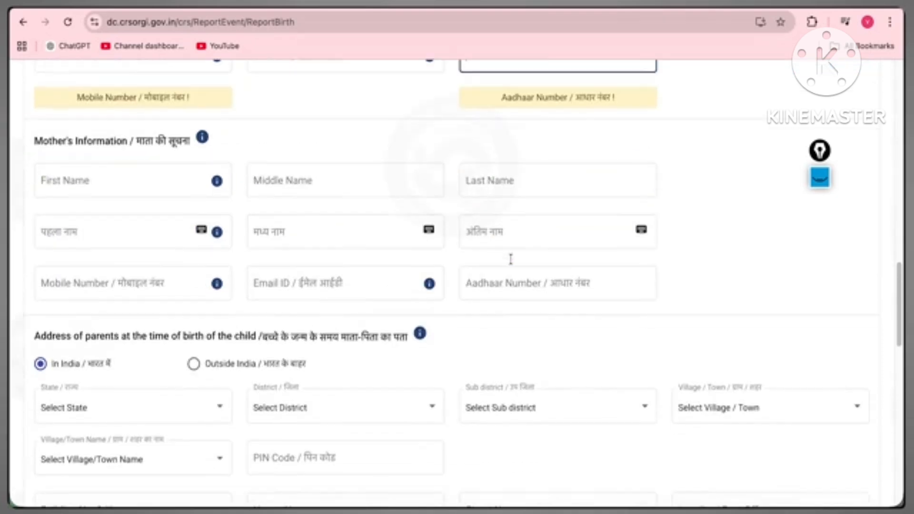
pyautogui.tripleClick(39, 142)
pyautogui.click(62, 176)
pyautogui.click(283, 184)
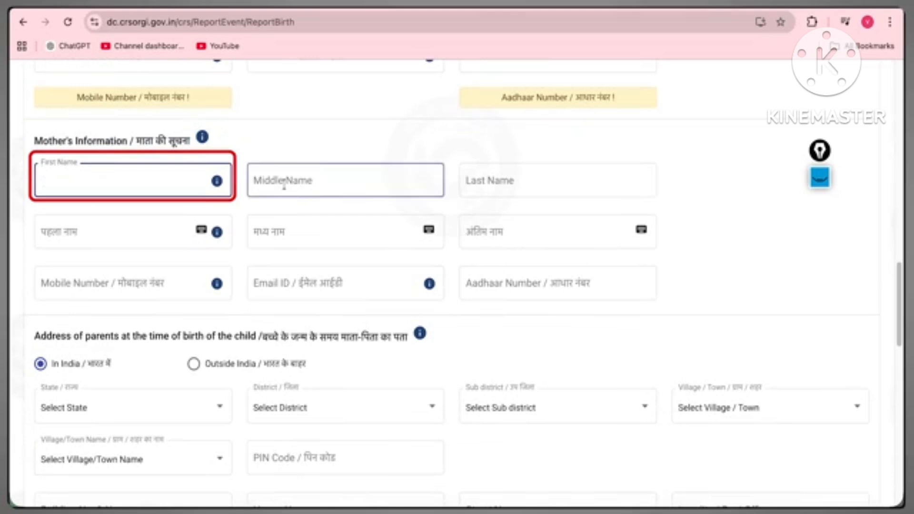
pyautogui.click(499, 182)
pyautogui.click(102, 220)
pyautogui.click(479, 221)
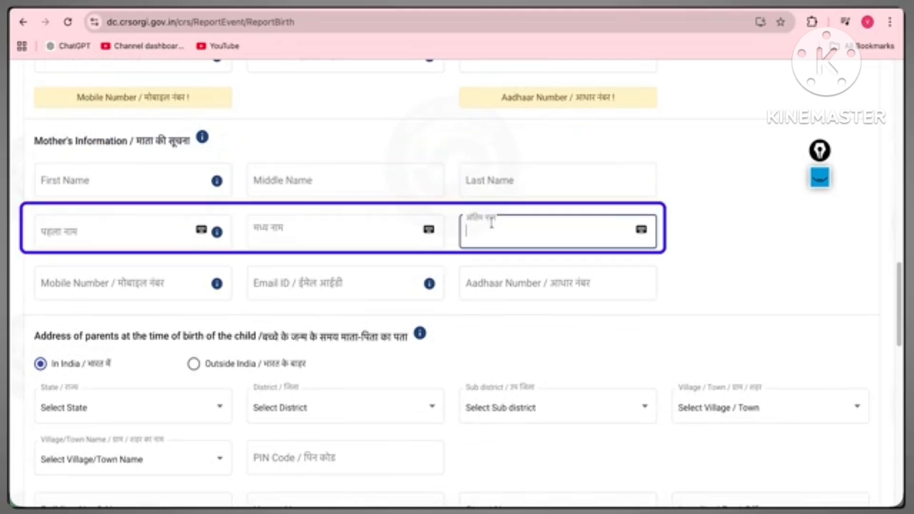
pyautogui.click(97, 282)
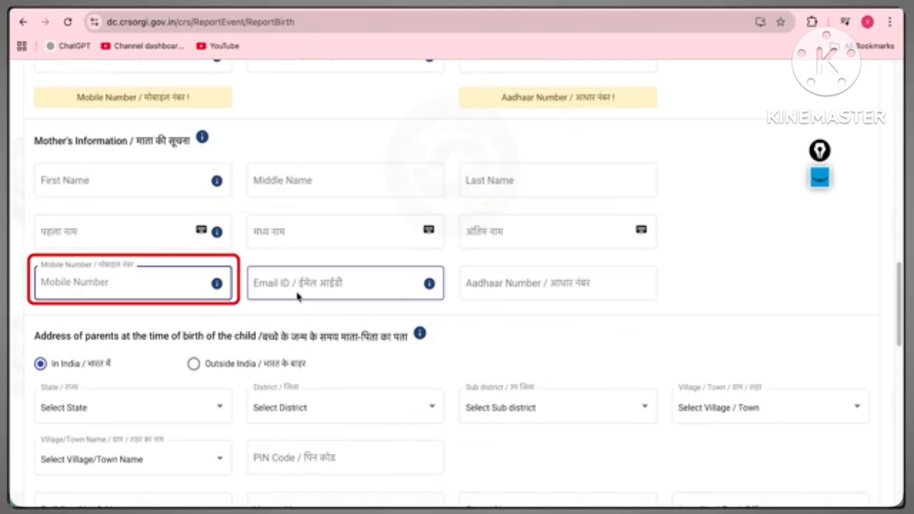
pyautogui.click(392, 286)
pyautogui.click(509, 282)
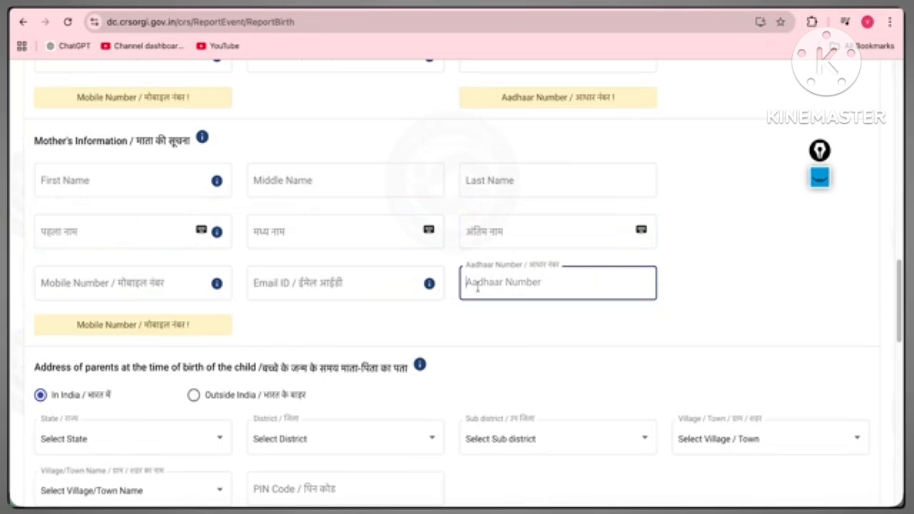
# Set the state to Bihar and the district to Samastipur in the parents' address at the time of the child's birth
pyautogui.scroll(-6, 479, 285)
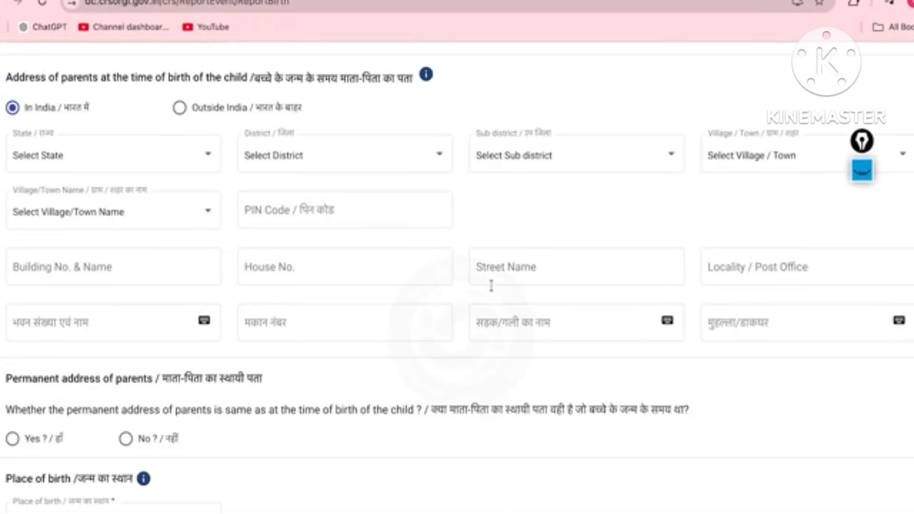
pyautogui.tripleClick(43, 79)
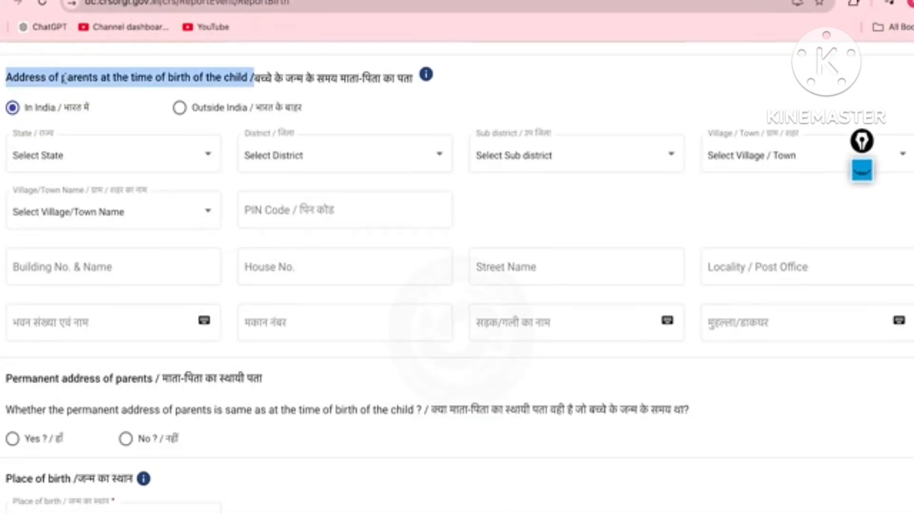
pyautogui.click(65, 77)
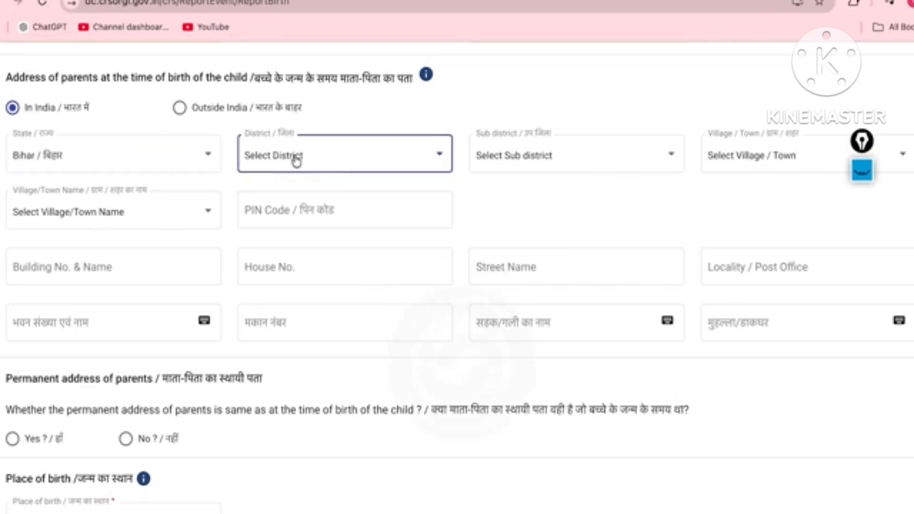
pyautogui.click(296, 157)
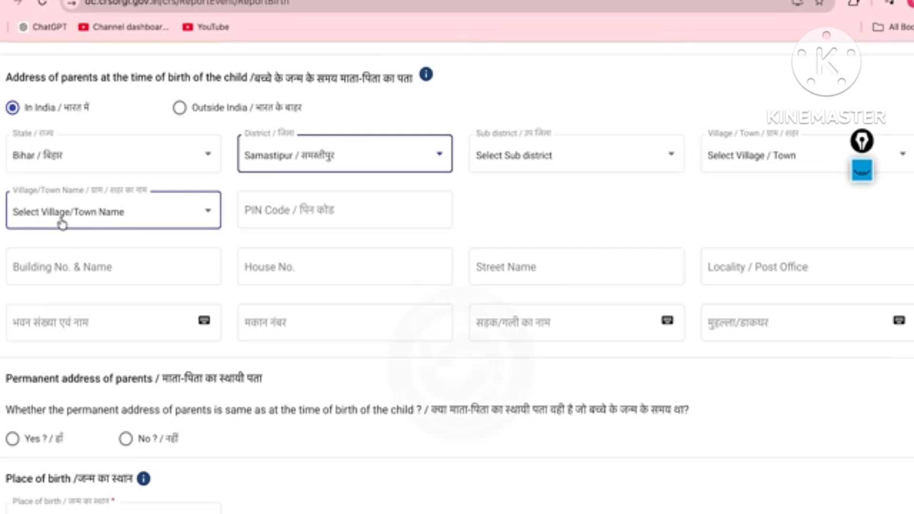
pyautogui.click(377, 218)
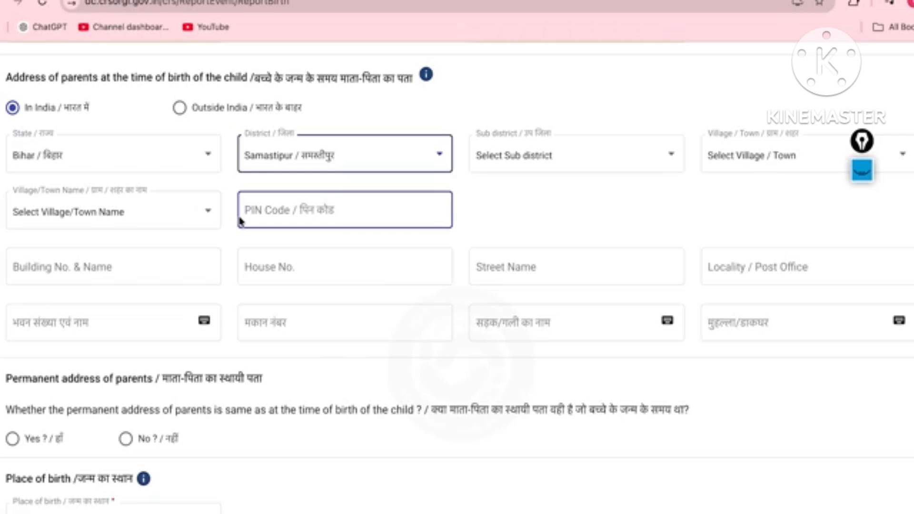
# Answer Yes to whether the parents' permanent address is the same as at the time of the child's birth
pyautogui.scroll(-4, 240, 221)
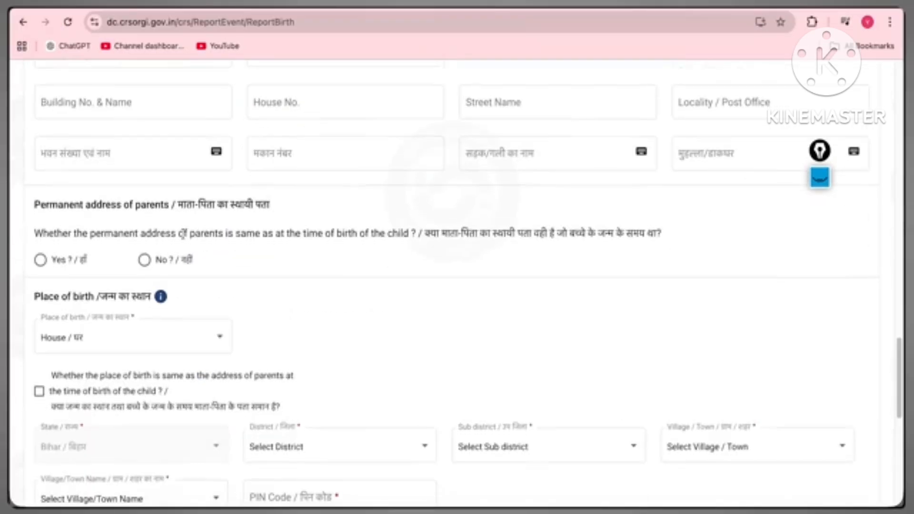
pyautogui.tripleClick(61, 202)
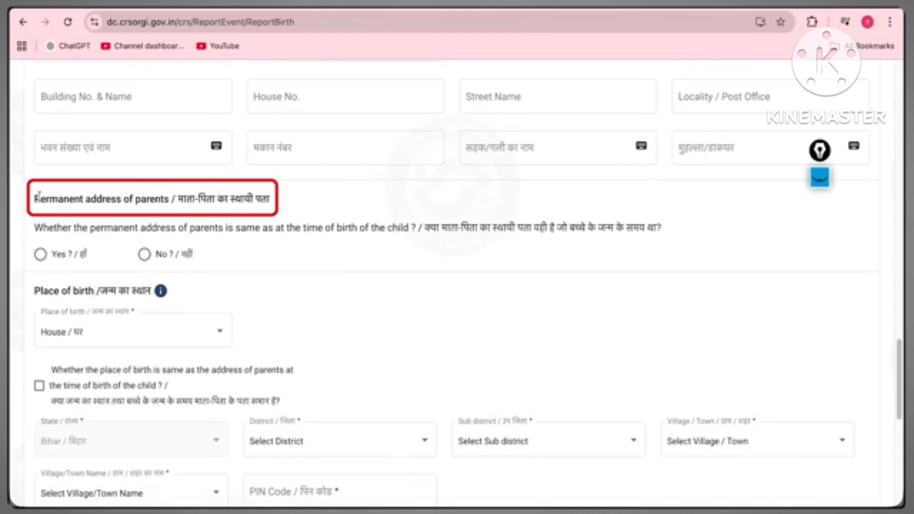
pyautogui.tripleClick(105, 196)
pyautogui.click(41, 255)
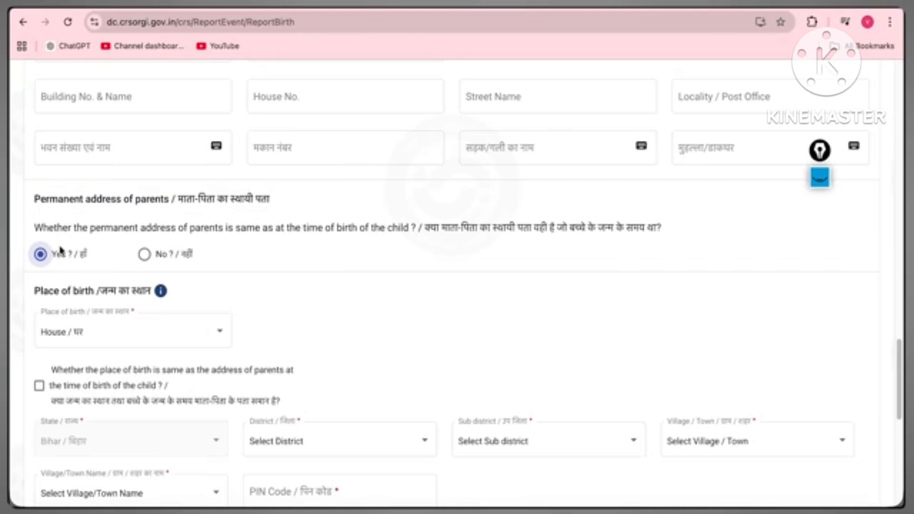
pyautogui.tripleClick(57, 227)
pyautogui.scroll(-1, 326, 258)
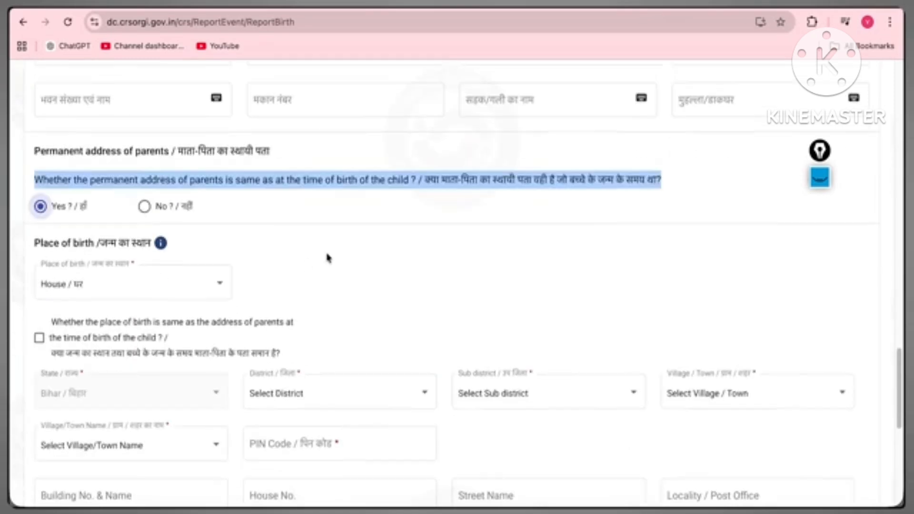
pyautogui.click(327, 258)
# Review the place of birth options and choose Hospital/Institution
pyautogui.scroll(-2, 247, 268)
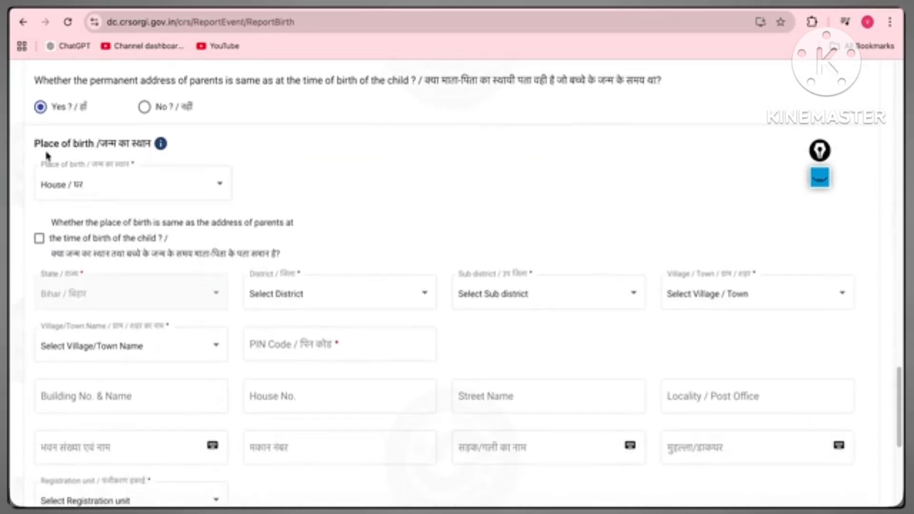
pyautogui.click(98, 183)
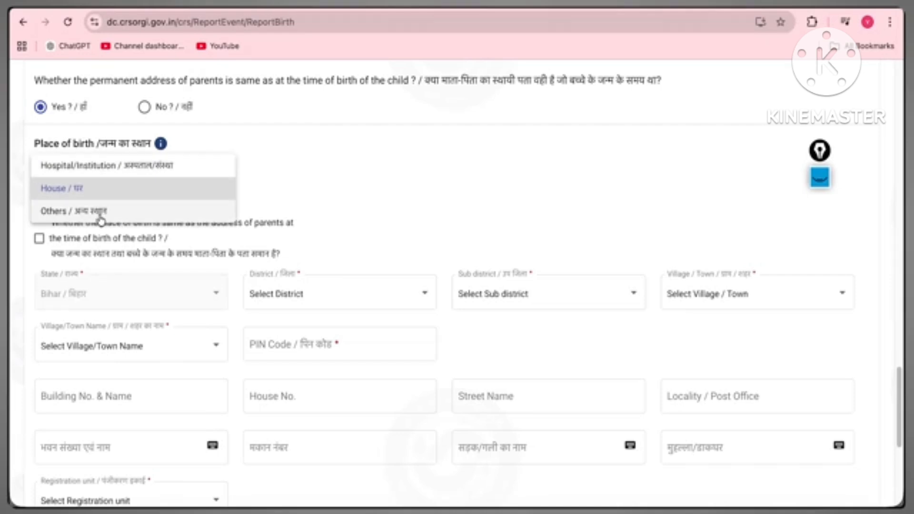
pyautogui.click(71, 193)
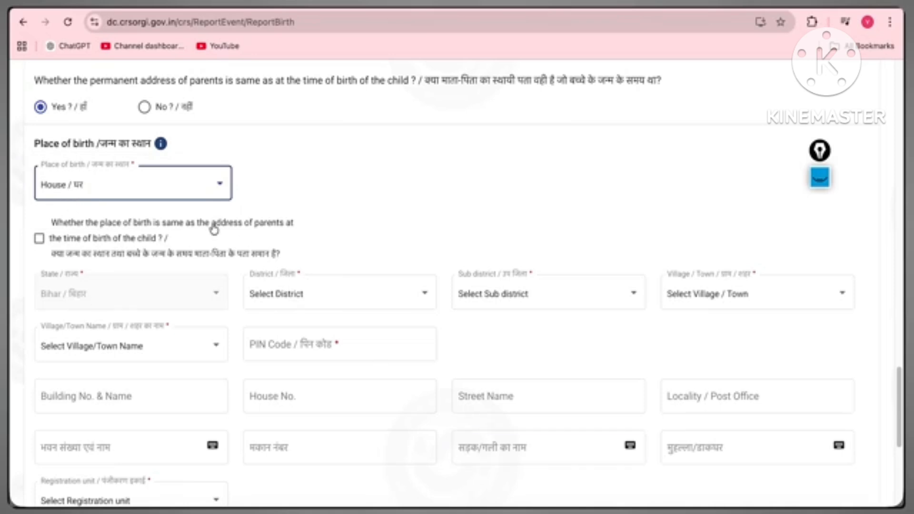
pyautogui.click(181, 188)
pyautogui.click(147, 167)
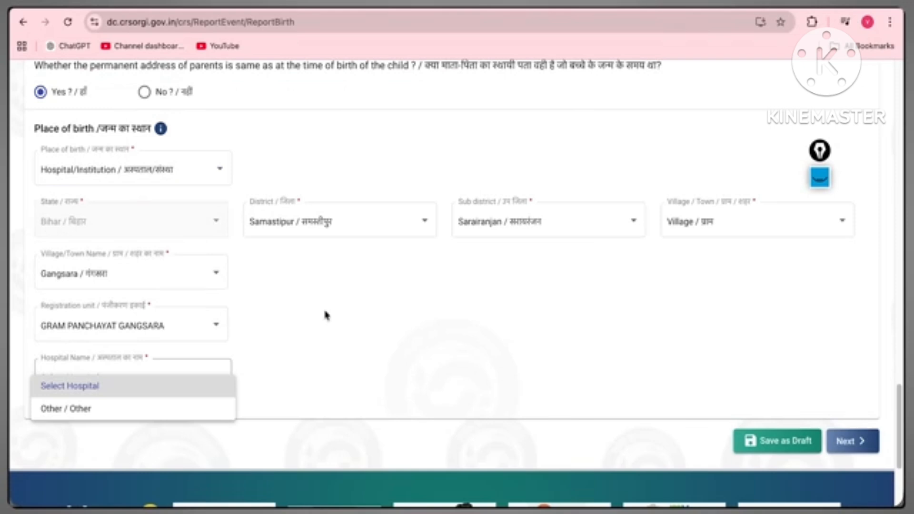
# Choose Other as the hospital and go to the field for entering the hospital's name
pyautogui.click(324, 314)
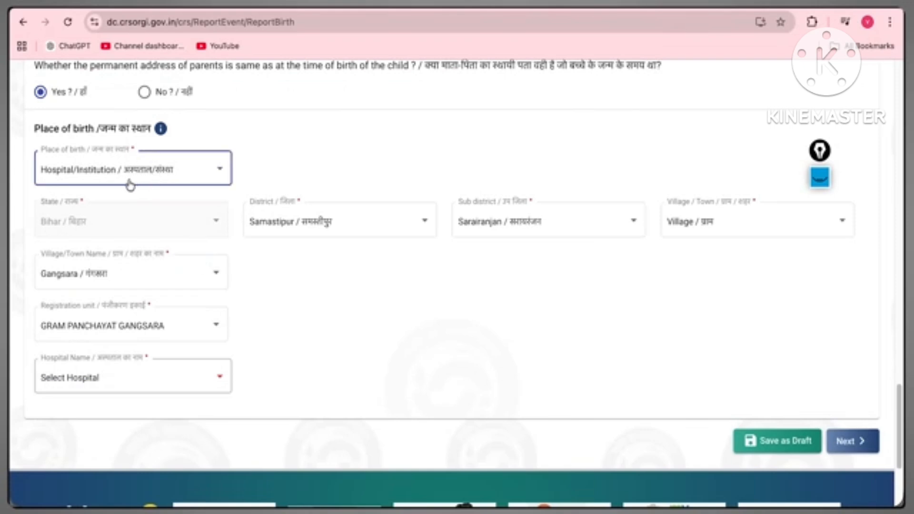
pyautogui.click(146, 375)
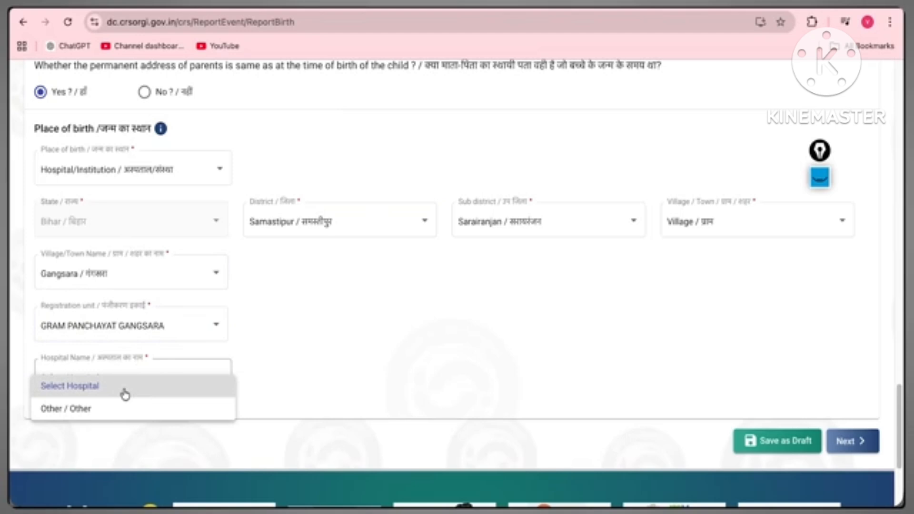
pyautogui.click(107, 406)
pyautogui.click(281, 379)
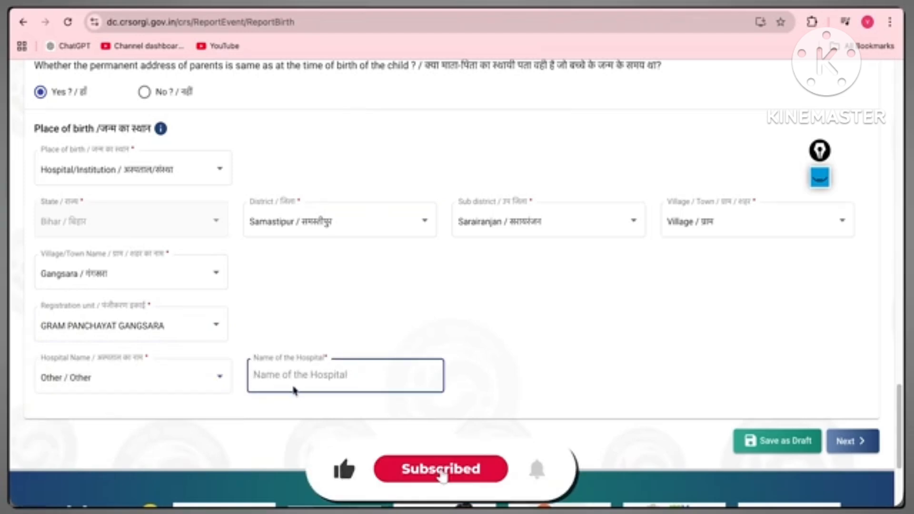
# Set the place of birth to House
pyautogui.click(148, 181)
pyautogui.click(148, 181)
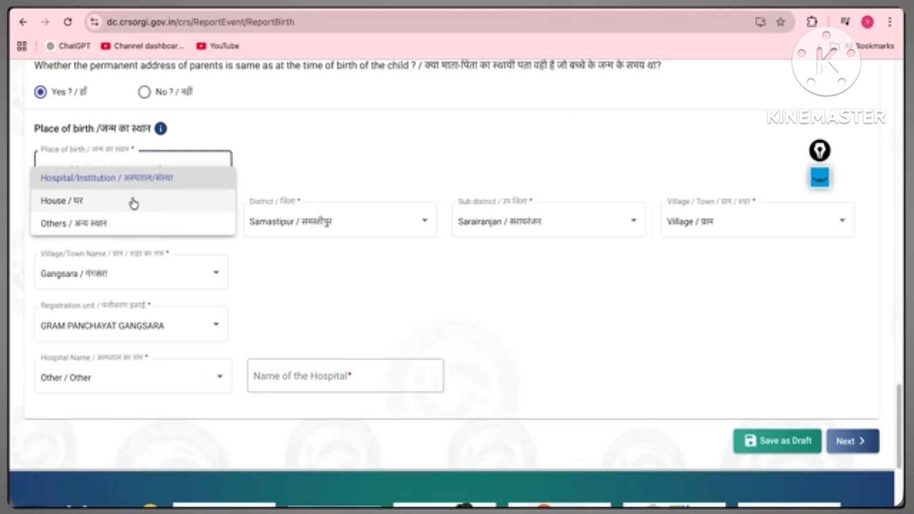
pyautogui.click(133, 202)
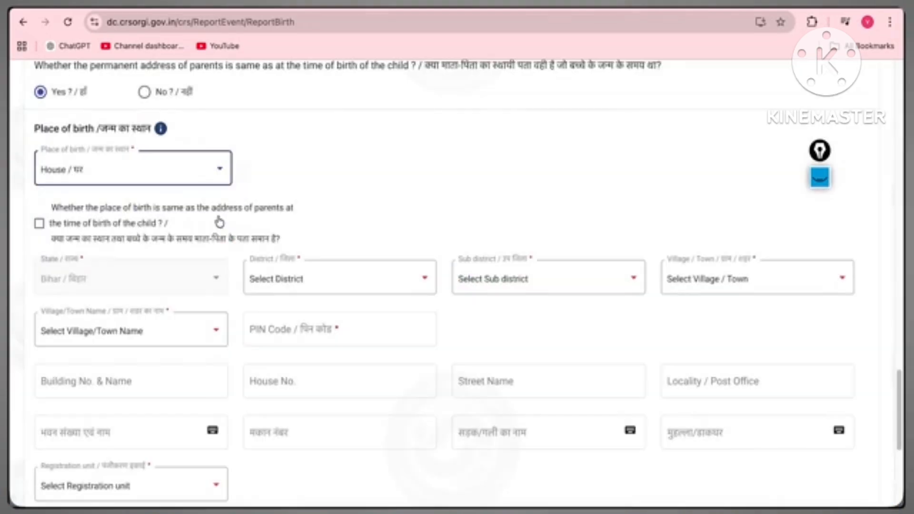
# Confirm leaving the mother's and father's information blank and unknown, proceeding to the Statistical Information section
pyautogui.scroll(-6, 219, 222)
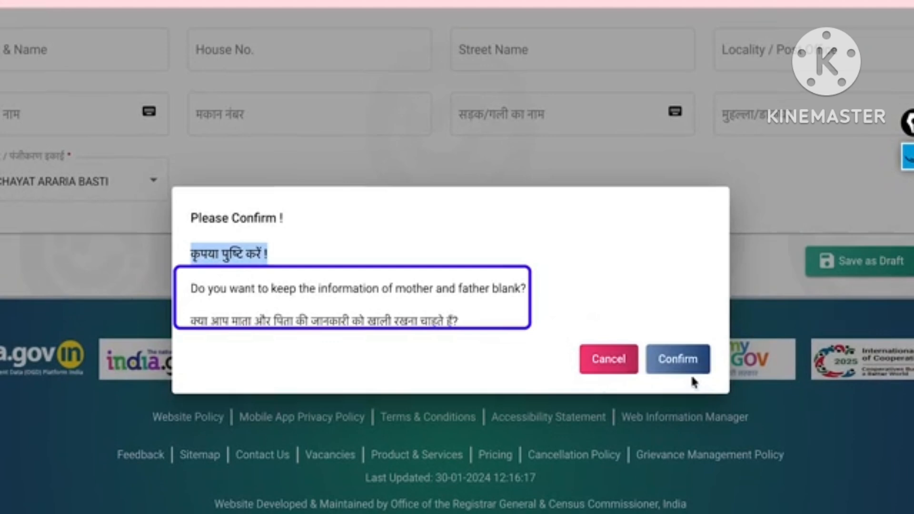
pyautogui.click(689, 367)
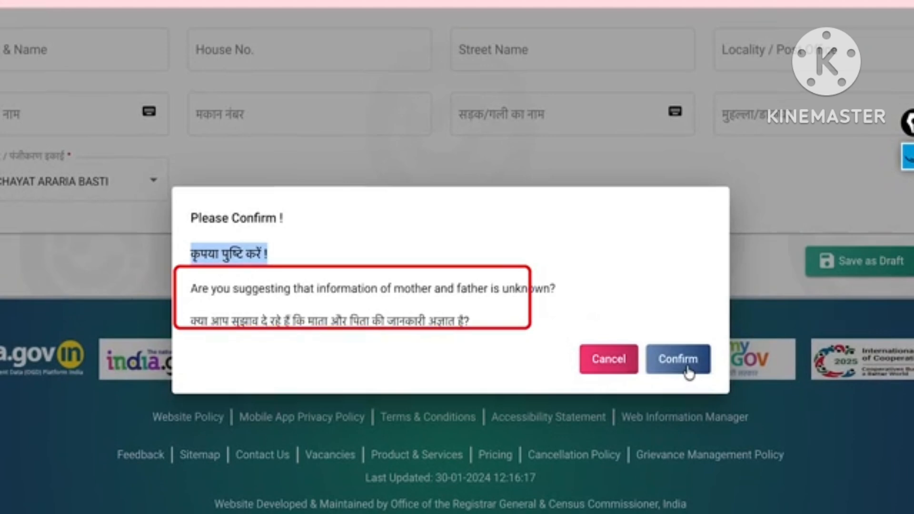
pyautogui.click(690, 367)
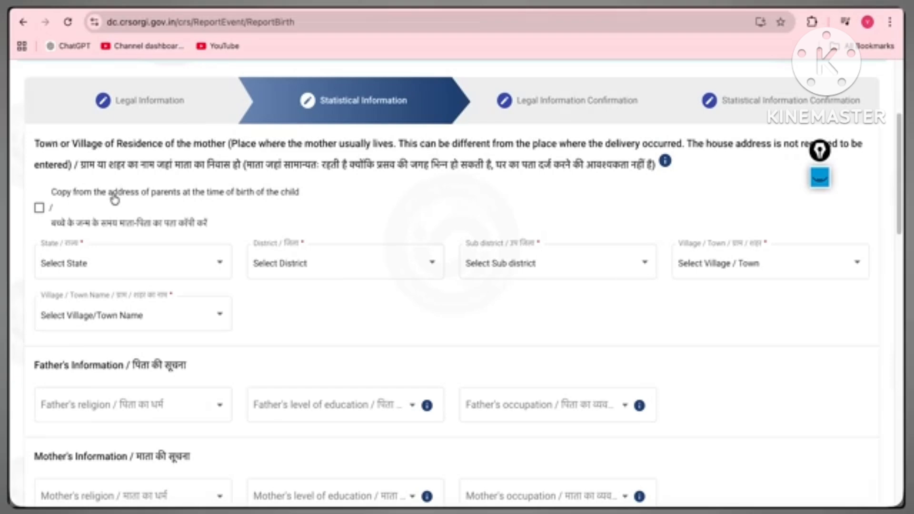
# Try copying the parents' address at the time of birth into the mother's residence, then turn the copy option off
pyautogui.click(40, 208)
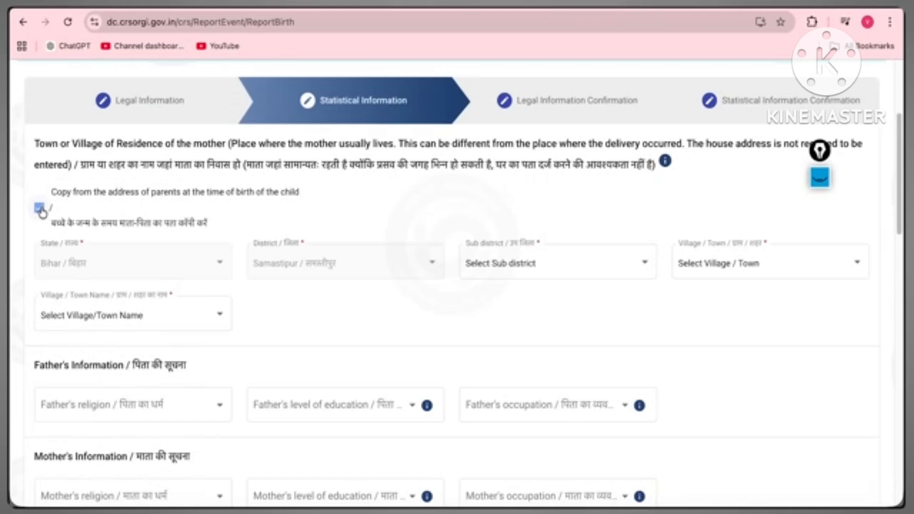
pyautogui.click(40, 208)
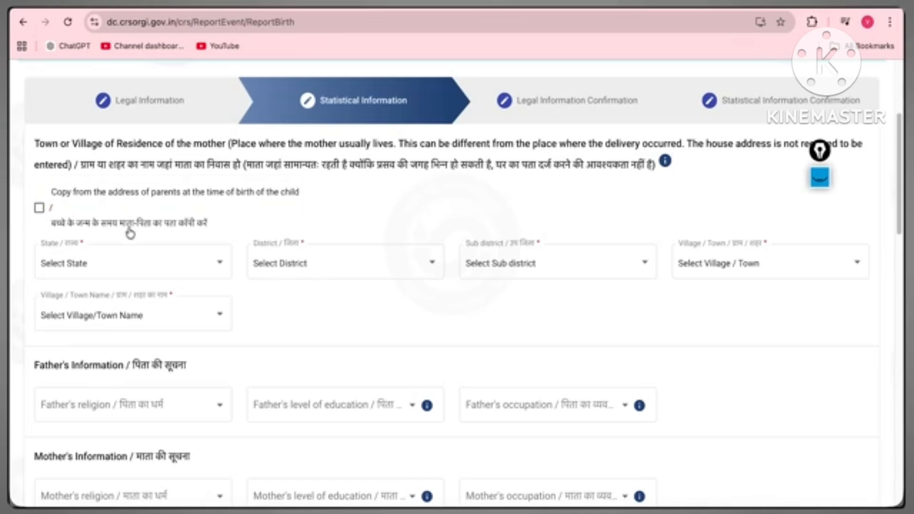
# Set the father's religion to Hindu and his level of education to Bachelor/Undergraduate
pyautogui.scroll(-4, 147, 254)
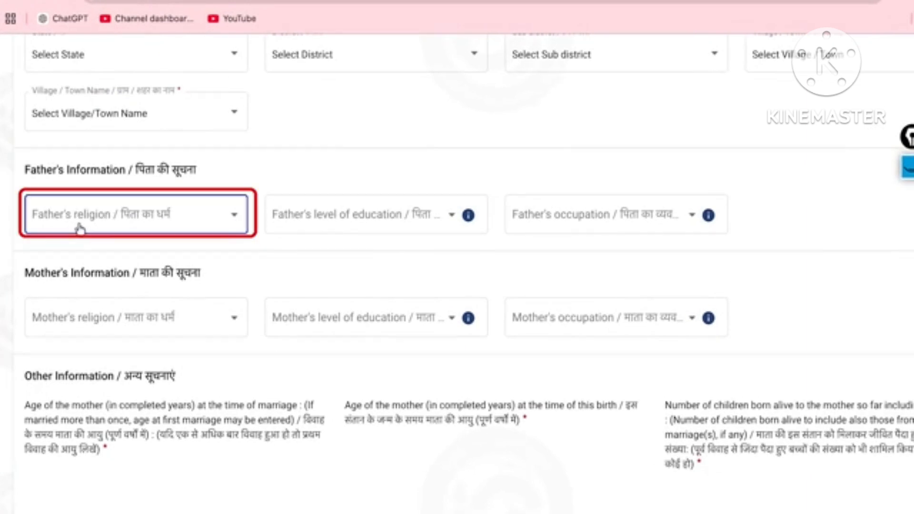
pyautogui.click(80, 229)
pyautogui.click(76, 221)
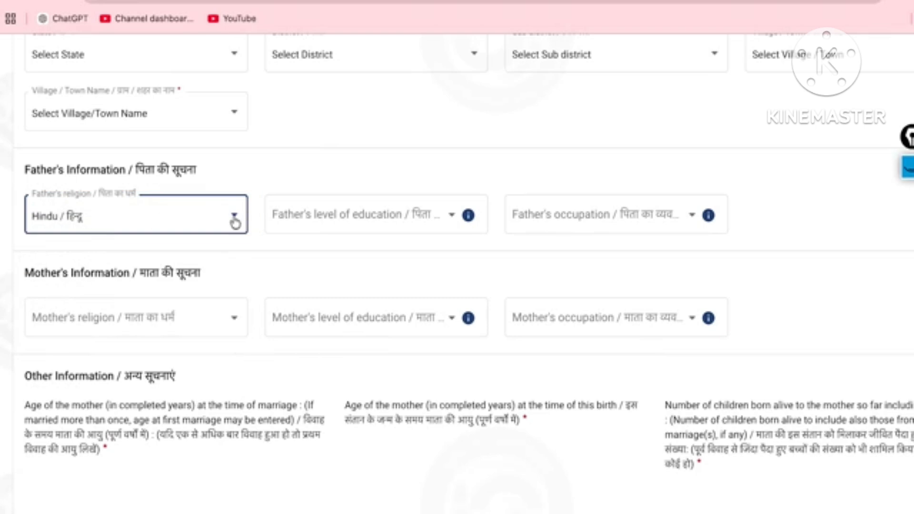
pyautogui.click(316, 224)
pyautogui.scroll(-4, 338, 273)
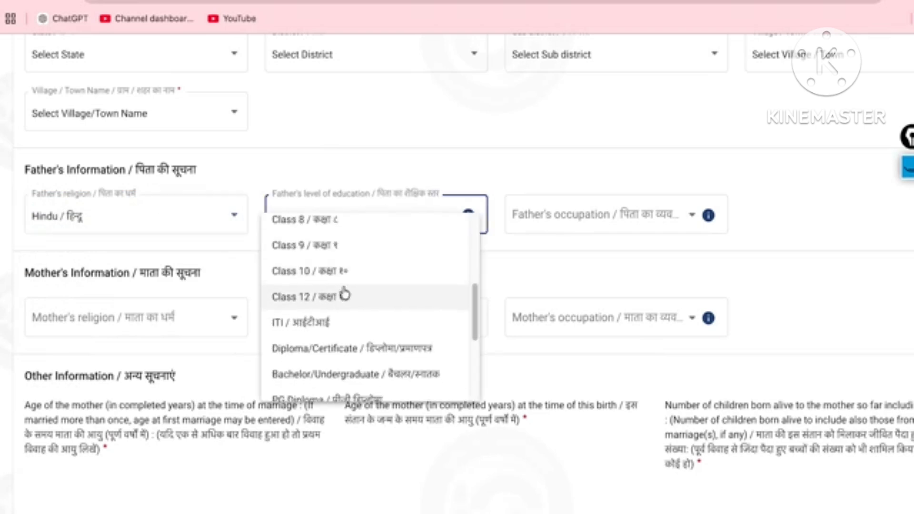
pyautogui.scroll(-1, 351, 308)
pyautogui.click(369, 366)
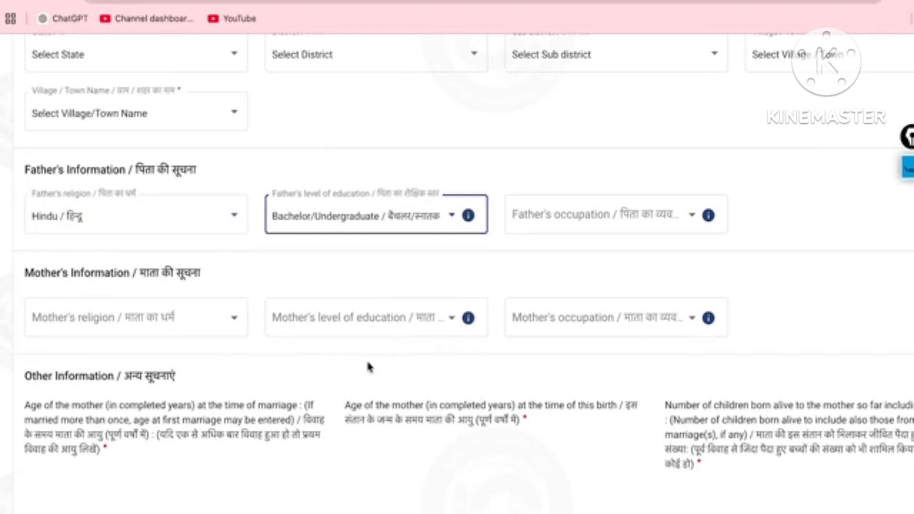
# Set the father's occupation to Single/Family Worker/Self Employed
pyautogui.click(540, 230)
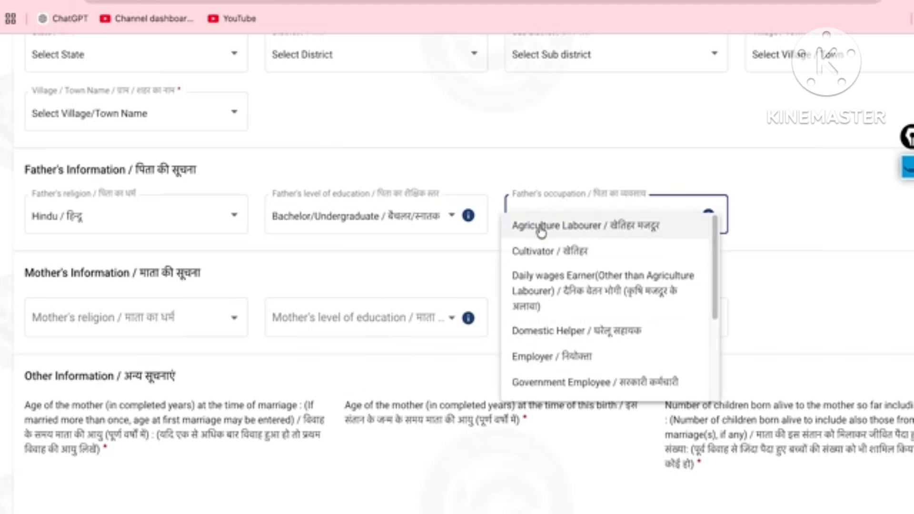
pyautogui.scroll(2, 548, 299)
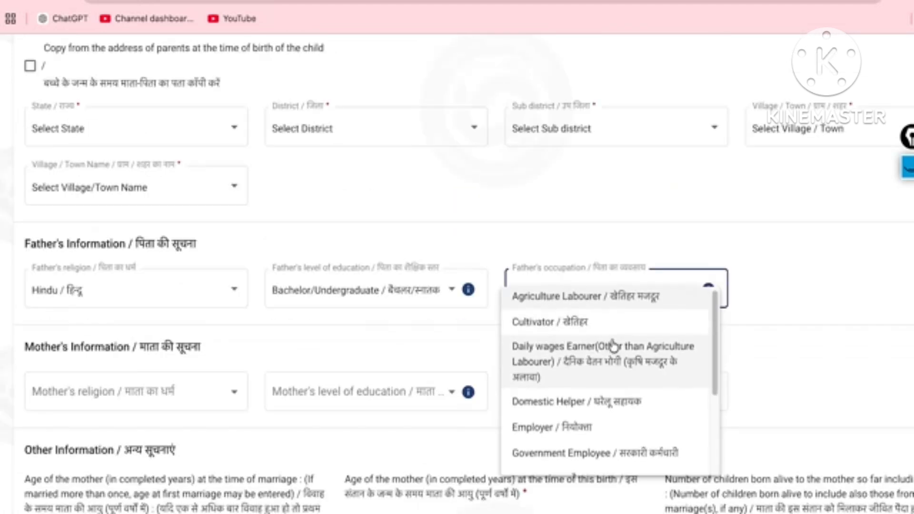
pyautogui.scroll(-3, 614, 350)
pyautogui.click(567, 452)
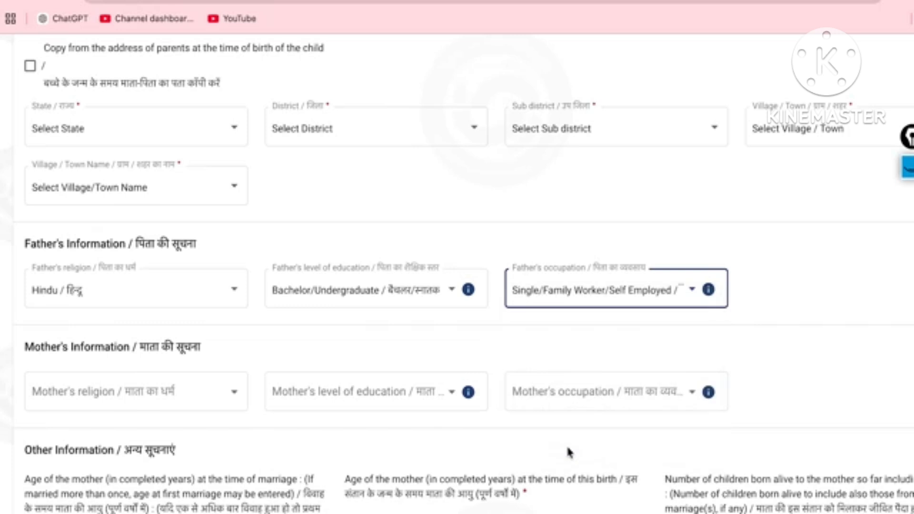
# Set the mother's religion to Hindu and her level of education to Bachelor/Undergraduate
pyautogui.scroll(-2, 249, 342)
pyautogui.click(151, 315)
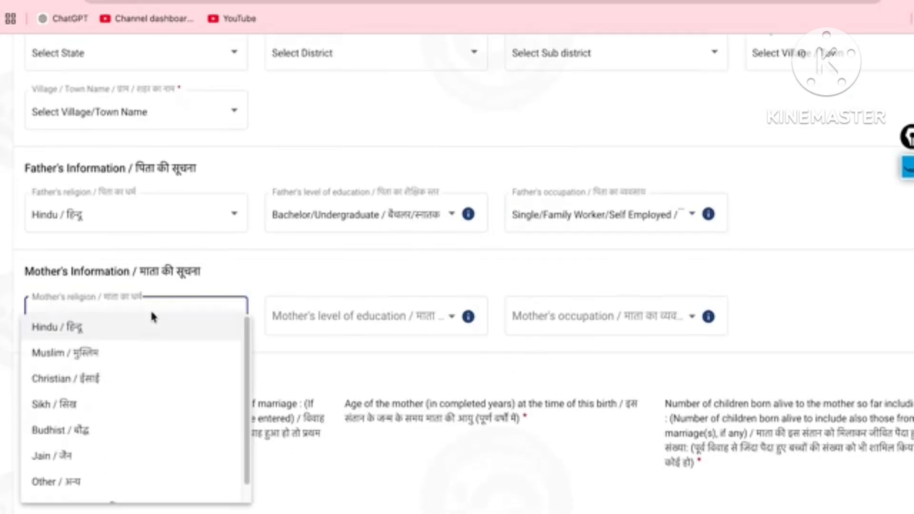
pyautogui.click(150, 328)
pyautogui.click(322, 316)
pyautogui.scroll(-5, 343, 381)
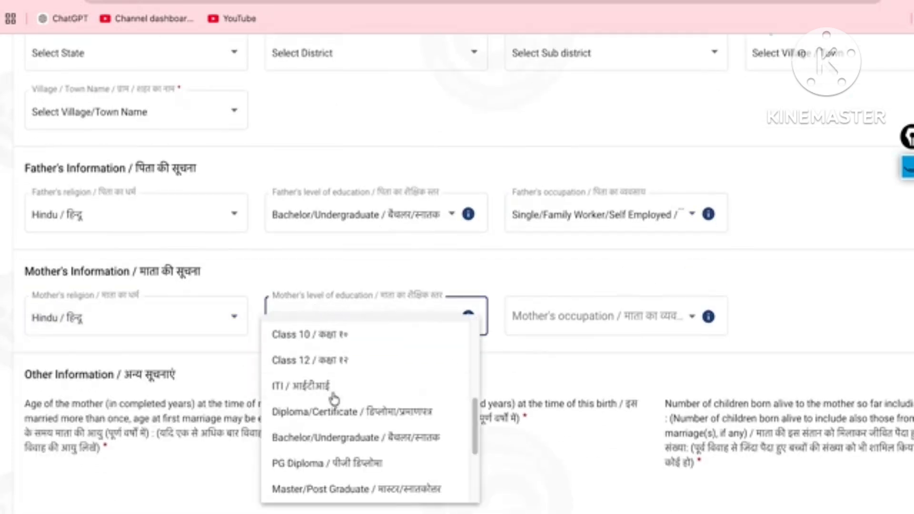
pyautogui.click(349, 431)
# Set the mother's occupation to Not Known
pyautogui.click(626, 319)
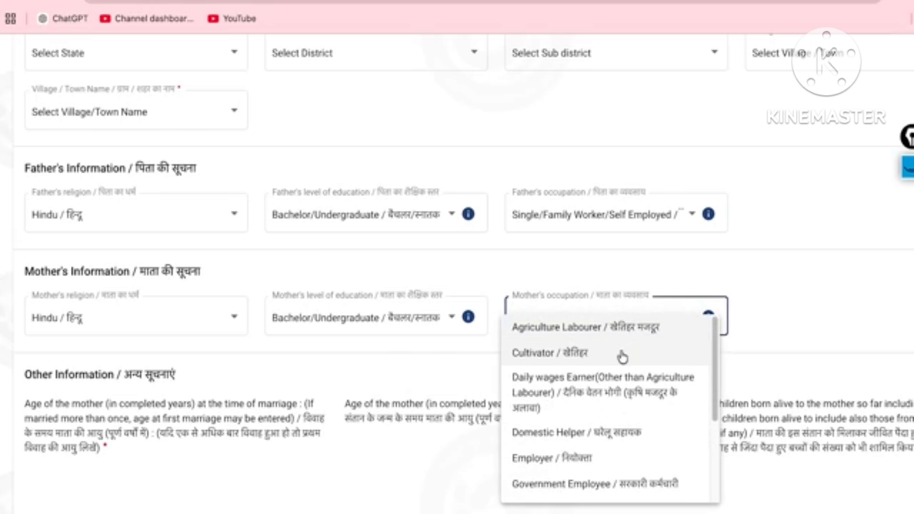
pyautogui.scroll(-3, 534, 418)
pyautogui.click(537, 414)
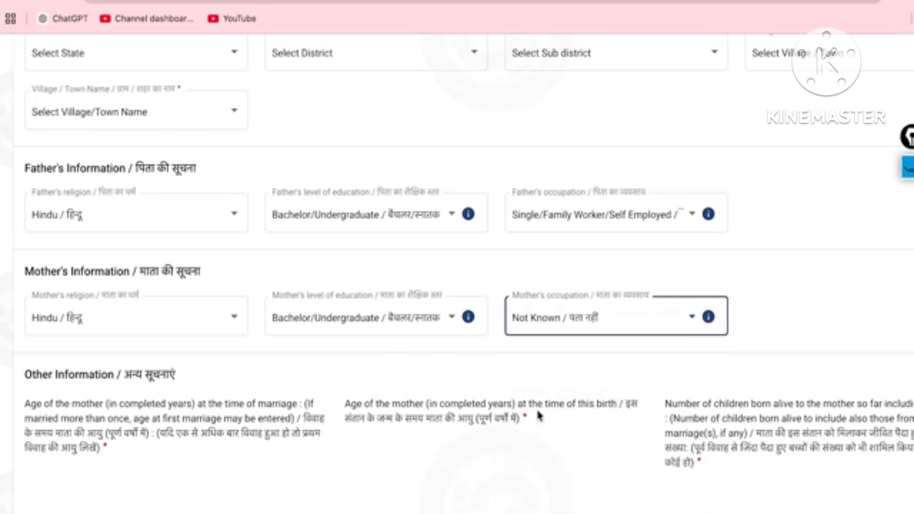
# Set the mother's age at the time of marriage to 24 in the Other Information section
pyautogui.scroll(-6, 528, 414)
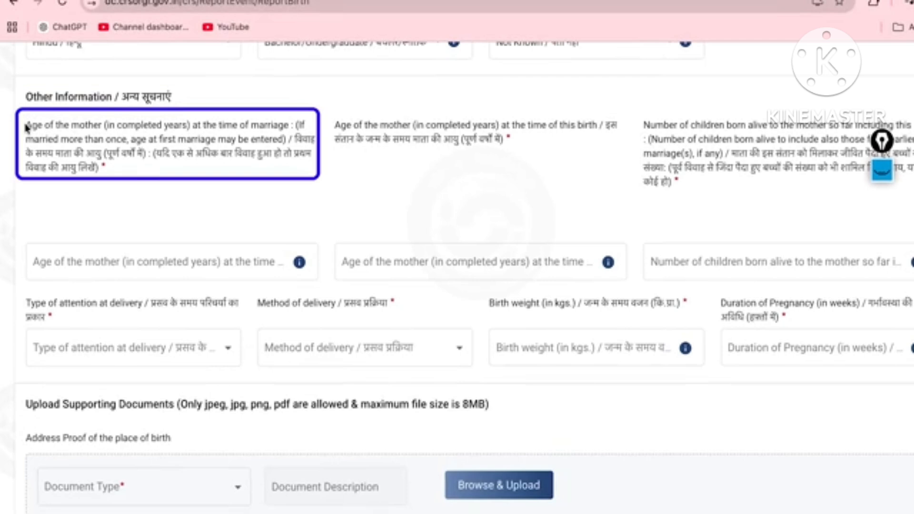
pyautogui.moveTo(27, 125); pyautogui.dragTo(77, 125)
pyautogui.moveTo(190, 124); pyautogui.dragTo(287, 124)
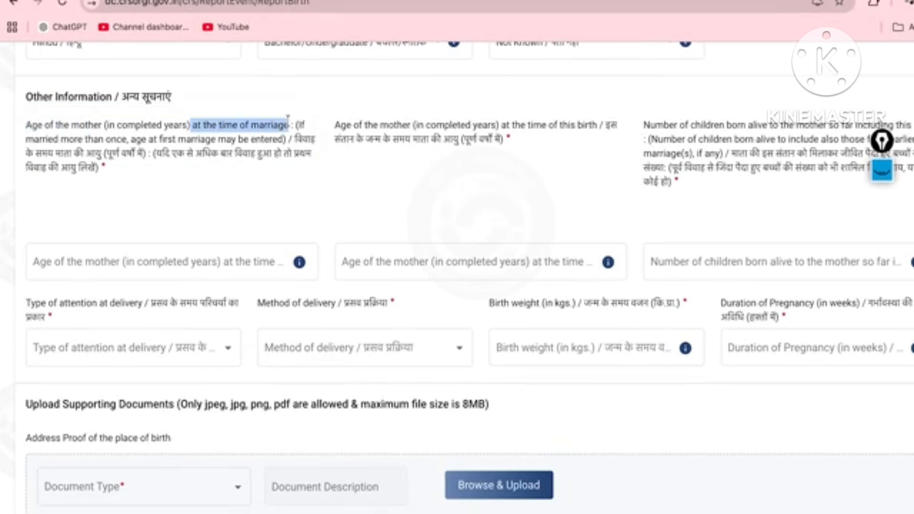
pyautogui.tripleClick(286, 123)
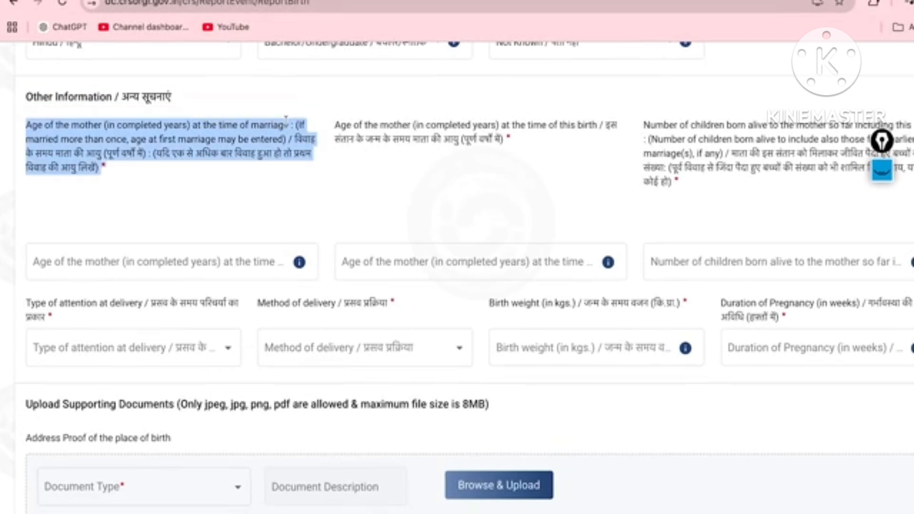
pyautogui.click(187, 264)
pyautogui.write('24')
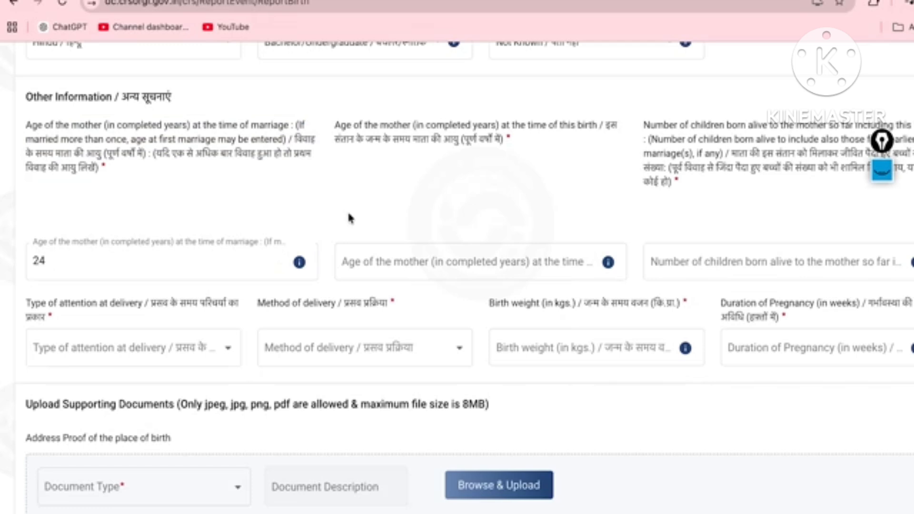
# Set the mother's age at the time of this birth to 26
pyautogui.moveTo(333, 125); pyautogui.dragTo(394, 125)
pyautogui.moveTo(501, 125); pyautogui.dragTo(616, 125)
pyautogui.click(340, 123)
pyautogui.moveTo(331, 126); pyautogui.dragTo(477, 139)
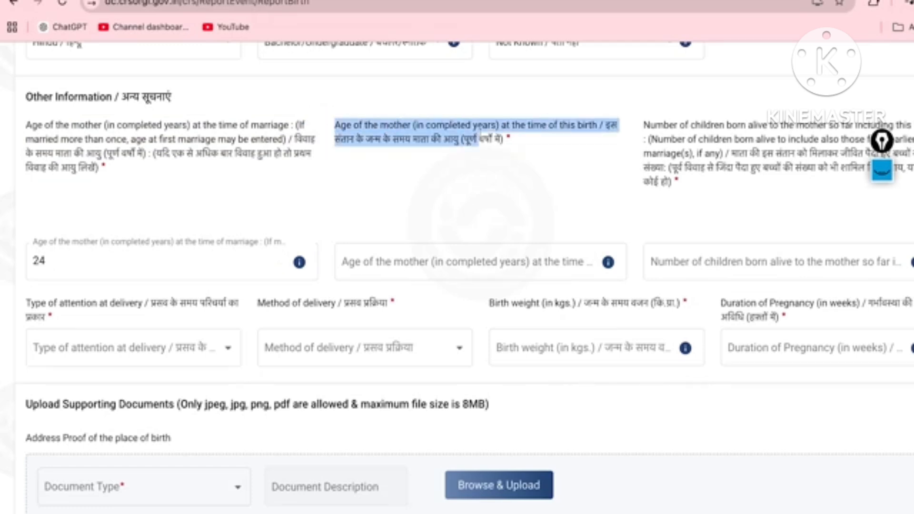
pyautogui.click(438, 257)
pyautogui.write('26')
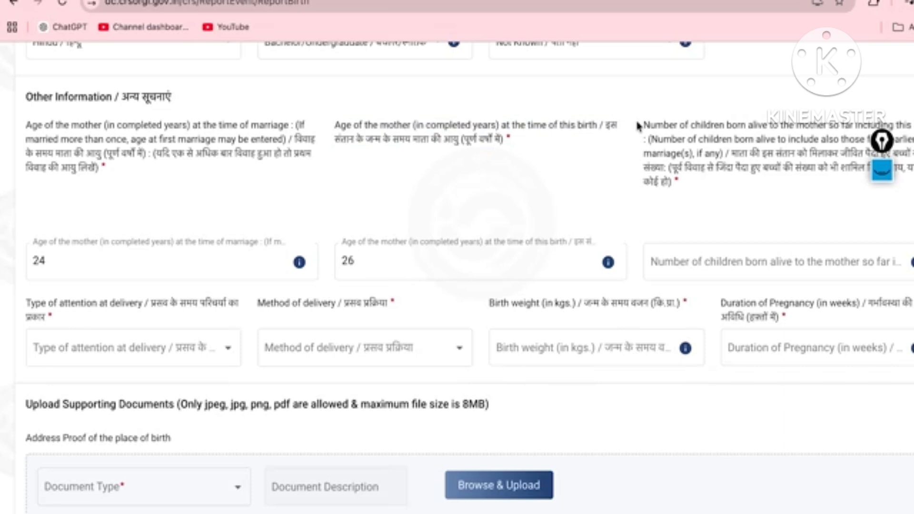
# Set the number of children born alive to the mother, including this child, to 2
pyautogui.moveTo(638, 126); pyautogui.dragTo(720, 140)
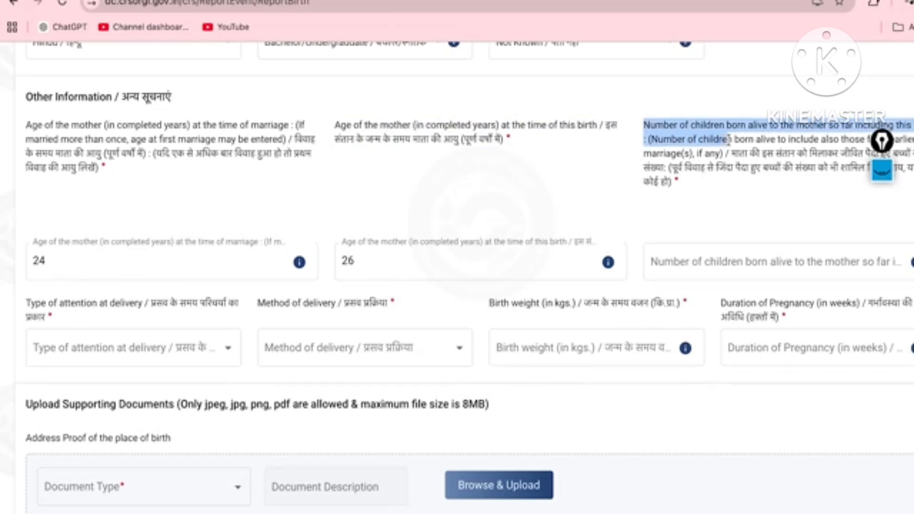
pyautogui.click(570, 121)
pyautogui.moveTo(644, 124); pyautogui.dragTo(684, 191)
pyautogui.click(687, 254)
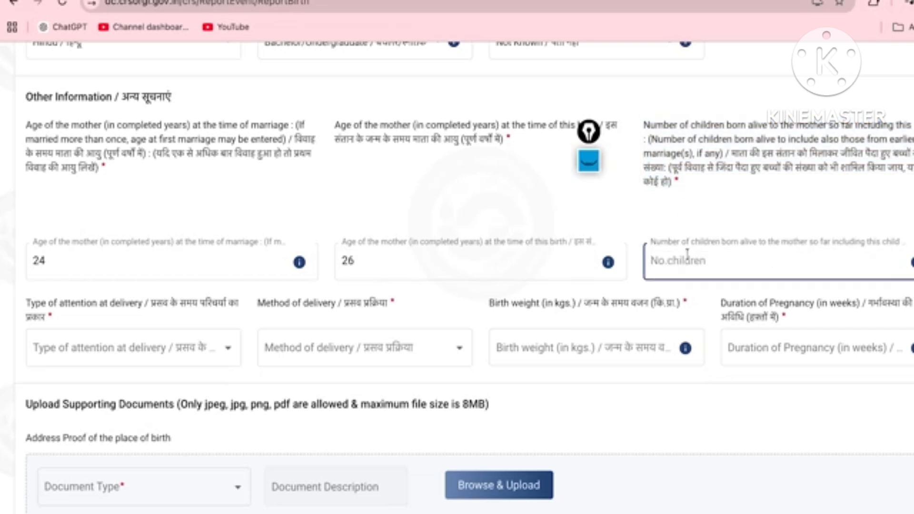
pyautogui.write('2')
pyautogui.click(456, 222)
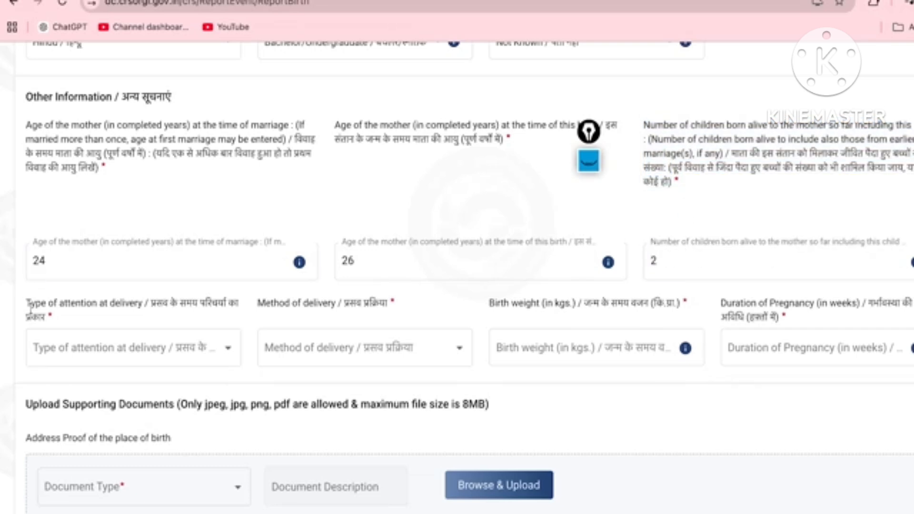
# Set the type of attention at delivery to Doctor, Nurse or Trained midwife and the method of delivery to Normal
pyautogui.moveTo(29, 303); pyautogui.dragTo(50, 316)
pyautogui.click(89, 345)
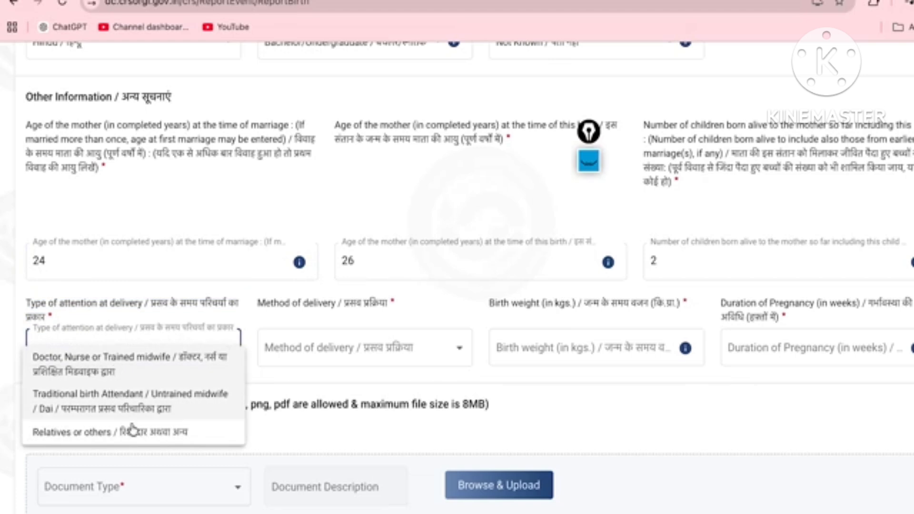
pyautogui.scroll(-1, 163, 417)
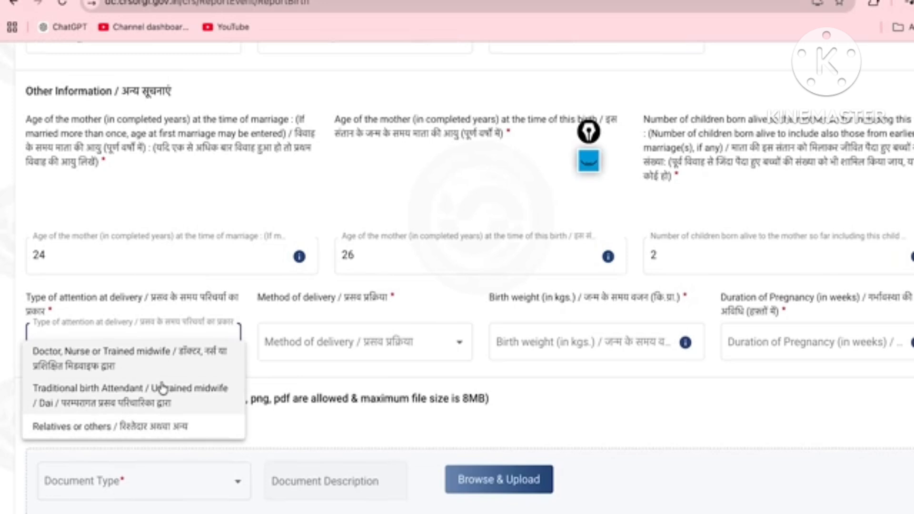
pyautogui.click(108, 369)
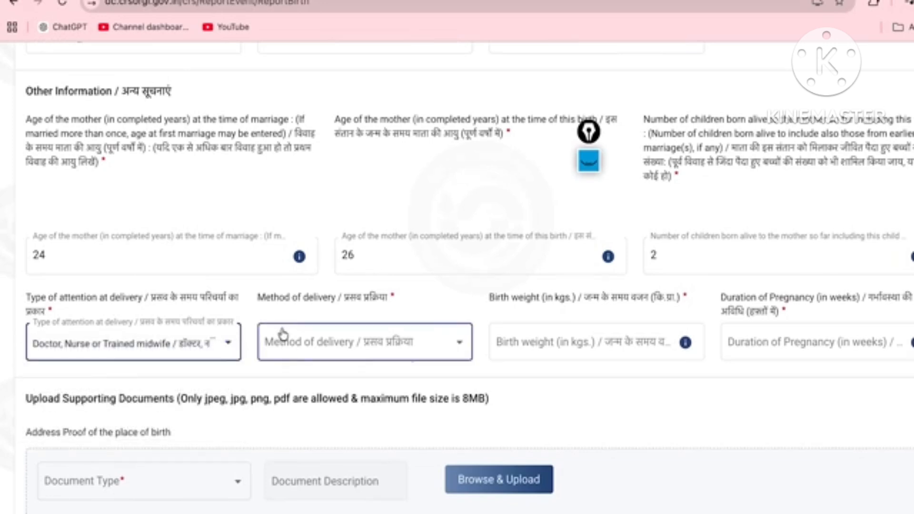
pyautogui.click(300, 345)
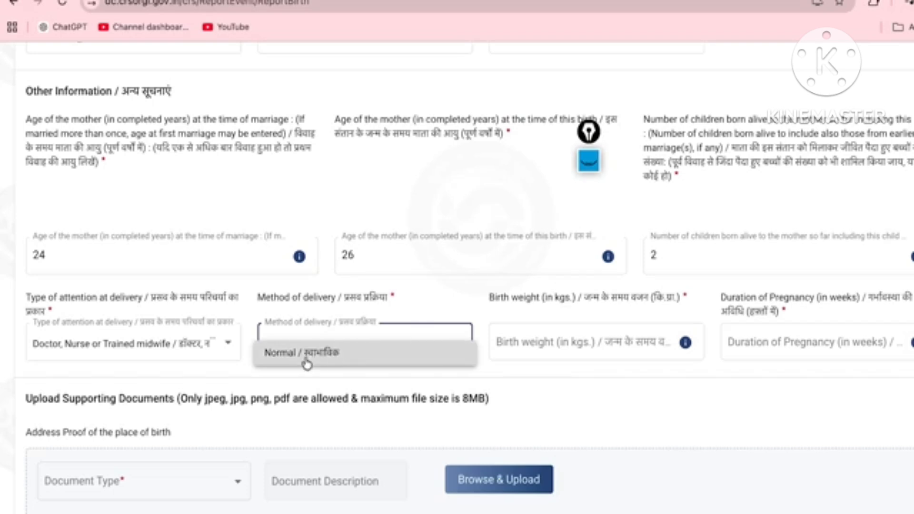
pyautogui.click(307, 363)
# Examine the required delivery details, including the birth weight and duration of pregnancy fields
pyautogui.click(562, 338)
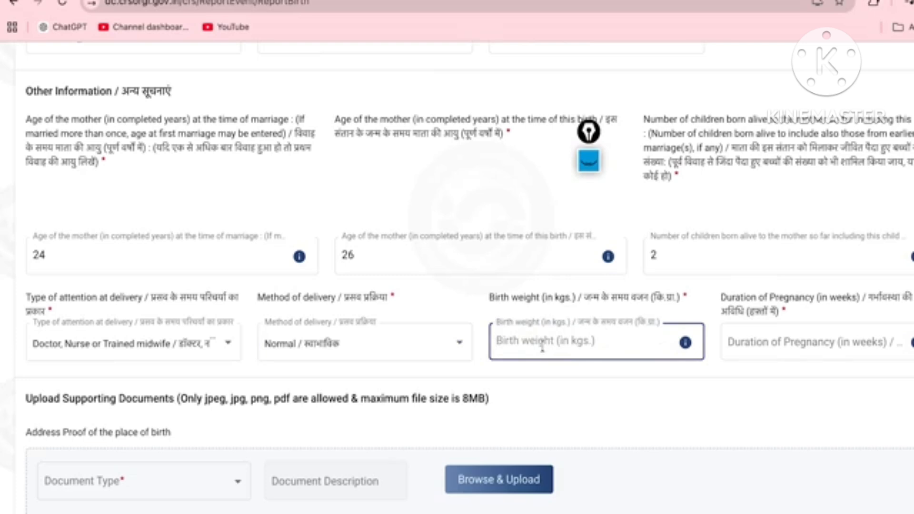
pyautogui.moveTo(718, 298); pyautogui.dragTo(771, 300)
pyautogui.click(779, 328)
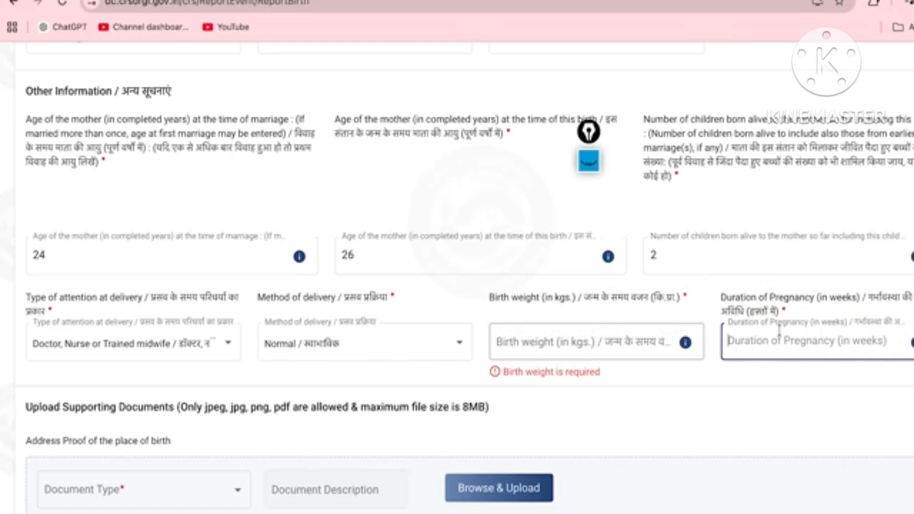
pyautogui.click(725, 314)
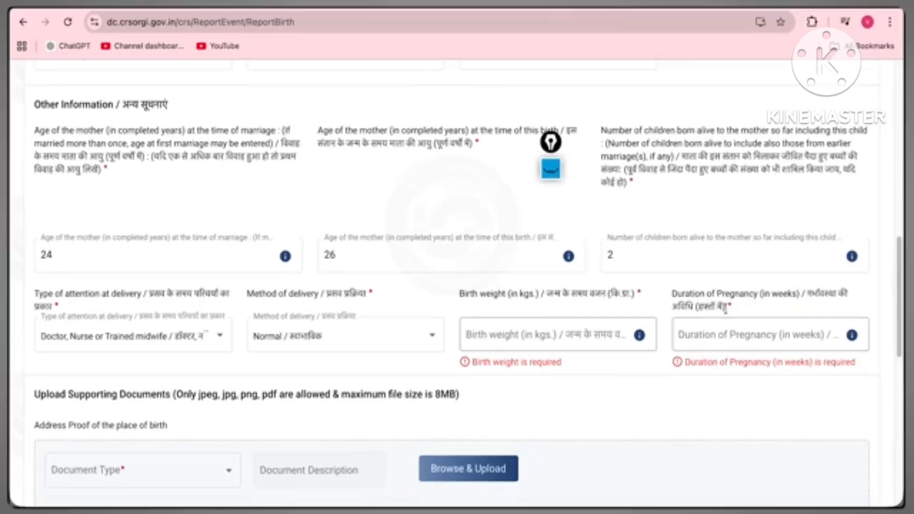
pyautogui.scroll(-3, 726, 312)
pyautogui.scroll(3, 725, 311)
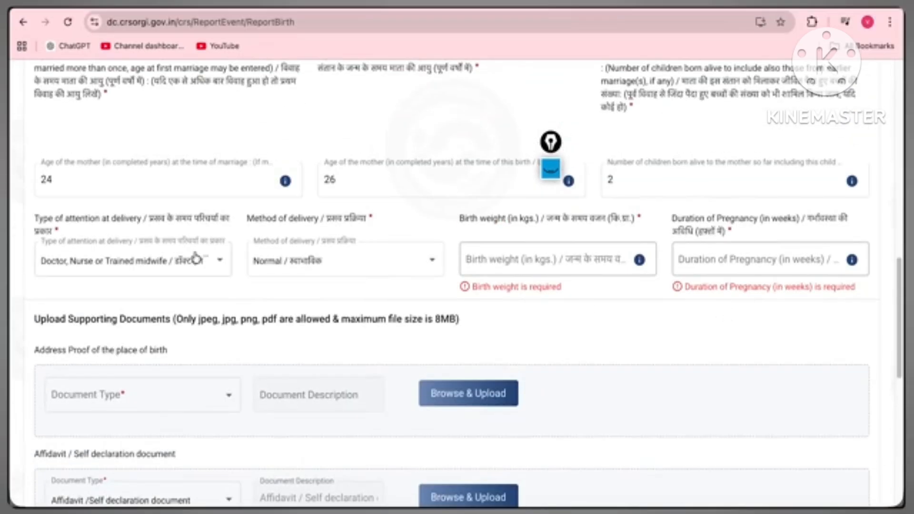
pyautogui.moveTo(39, 219); pyautogui.dragTo(58, 236)
pyautogui.moveTo(246, 217); pyautogui.dragTo(375, 227)
pyautogui.moveTo(451, 222); pyautogui.dragTo(619, 230)
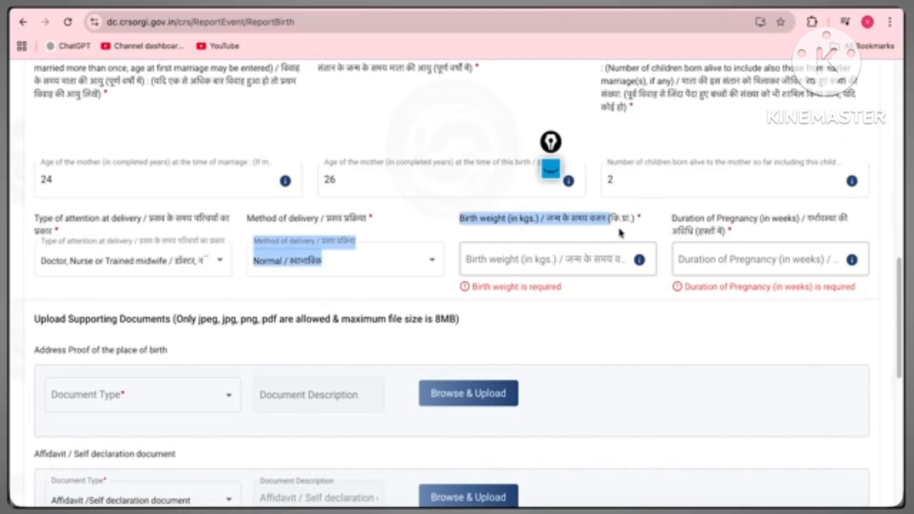
pyautogui.click(642, 238)
# Examine the supporting documents section and the document types accepted as address proof of the place of birth
pyautogui.scroll(-5, 709, 259)
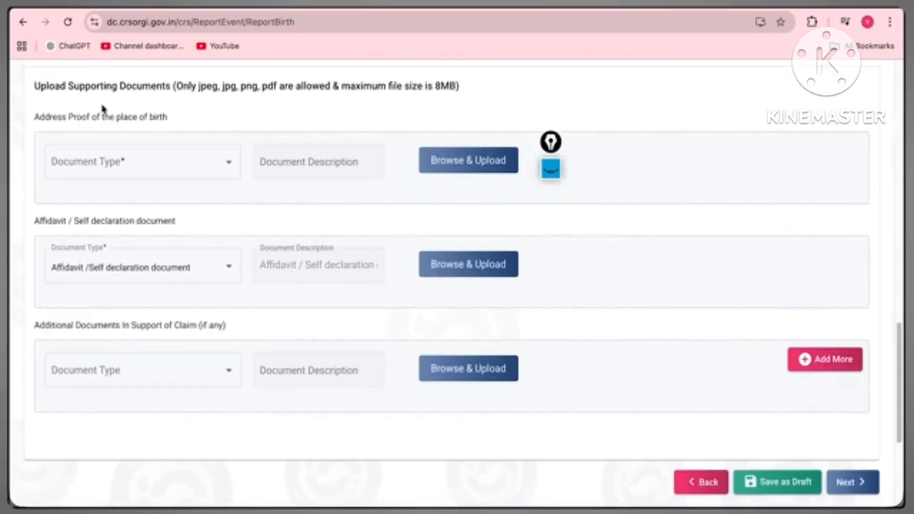
pyautogui.moveTo(37, 86); pyautogui.dragTo(201, 87)
pyautogui.click(159, 138)
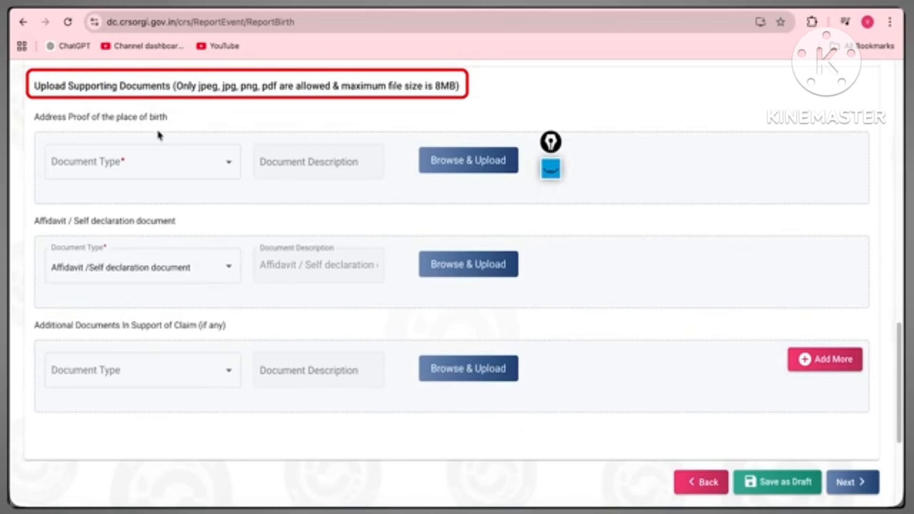
pyautogui.click(136, 162)
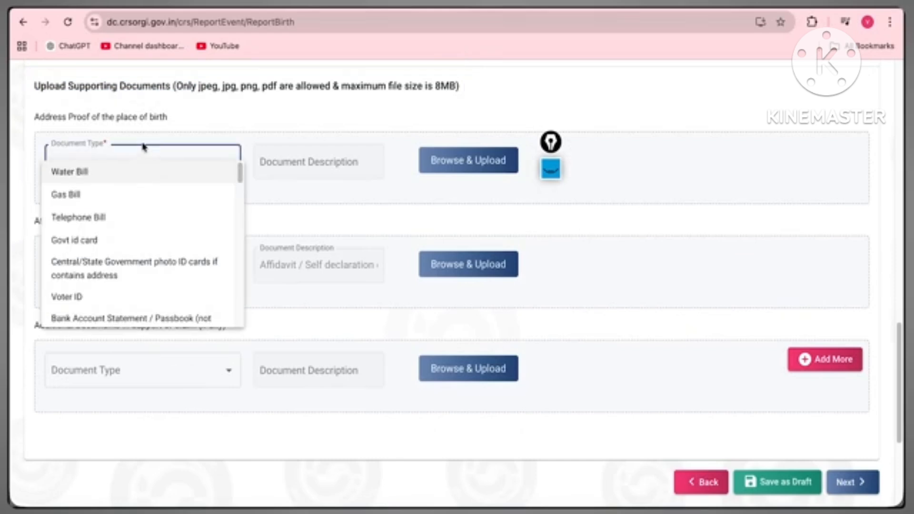
pyautogui.click(143, 146)
pyautogui.moveTo(36, 117); pyautogui.dragTo(143, 118)
pyautogui.click(150, 119)
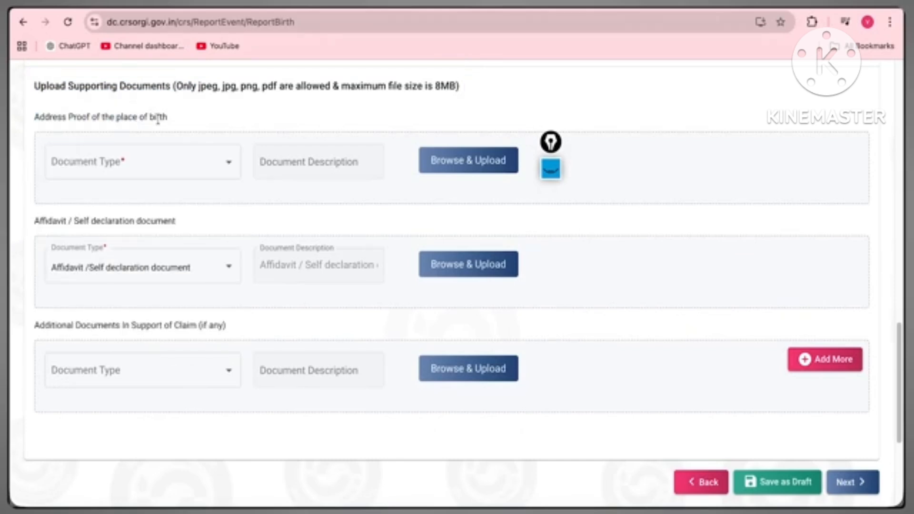
pyautogui.click(174, 152)
pyautogui.click(174, 157)
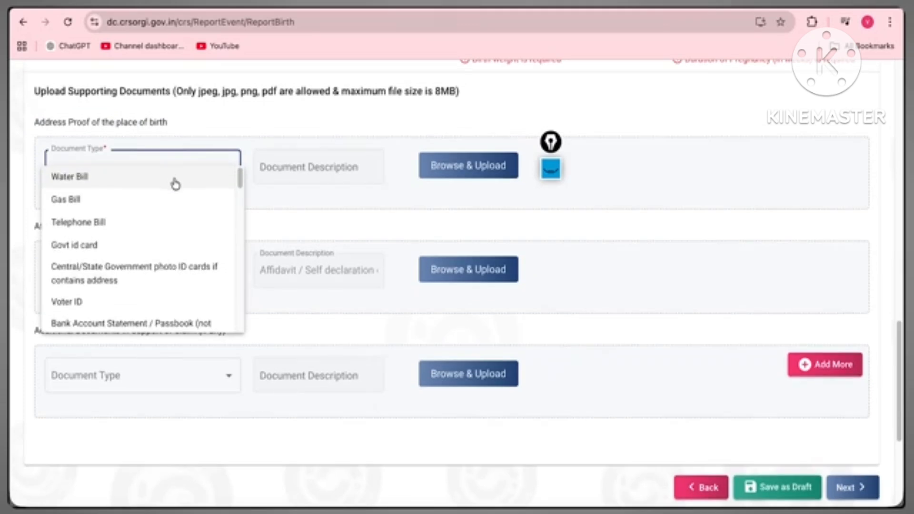
pyautogui.scroll(-4, 175, 185)
# Check the affidavit / self declaration requirement and view the TN Health declaration by parents PDF from the Google search results
pyautogui.click(36, 237)
pyautogui.tripleClick(65, 226)
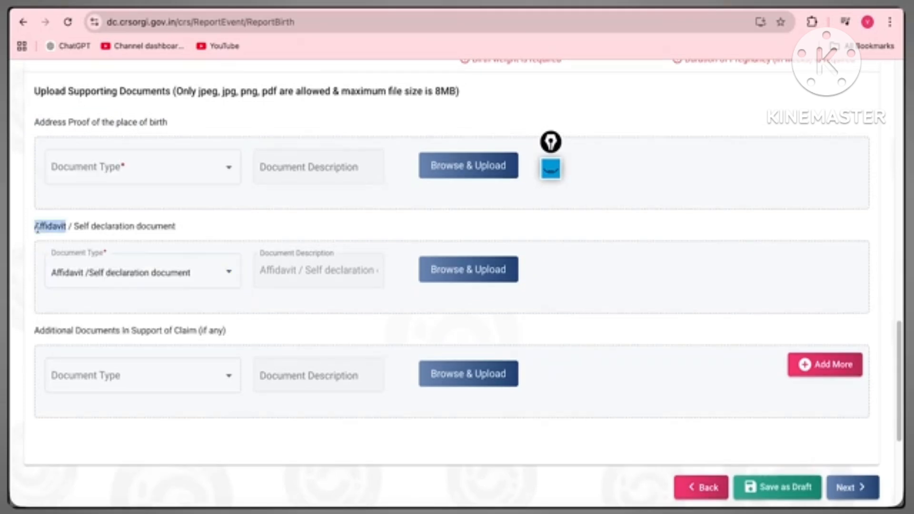
pyautogui.tripleClick(65, 227)
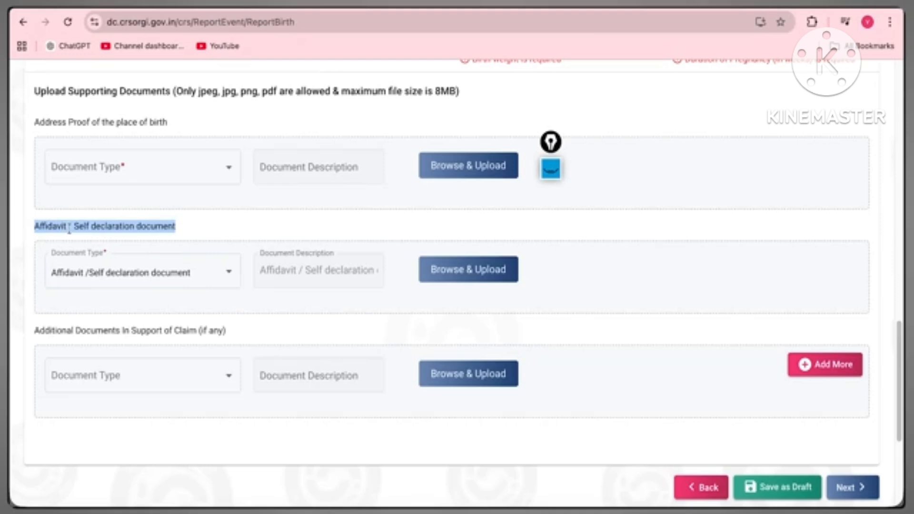
pyautogui.click(77, 237)
pyautogui.click(421, 7)
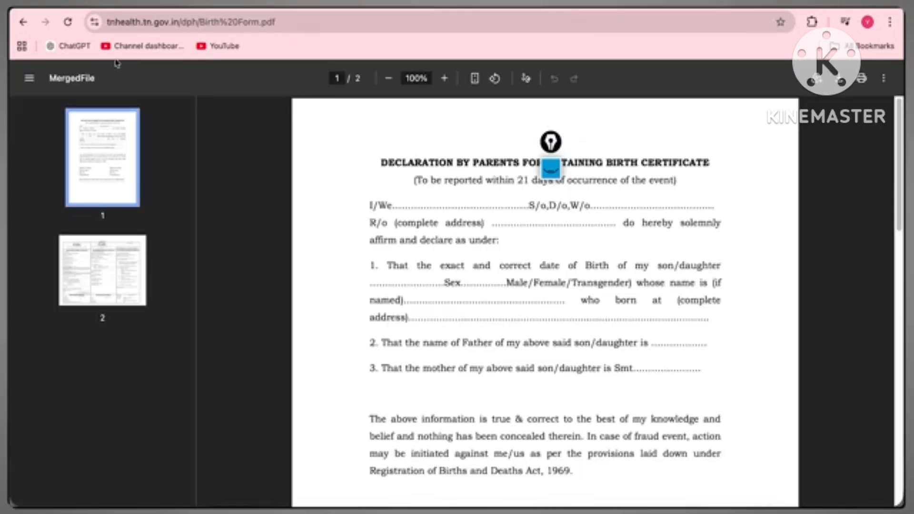
pyautogui.click(23, 21)
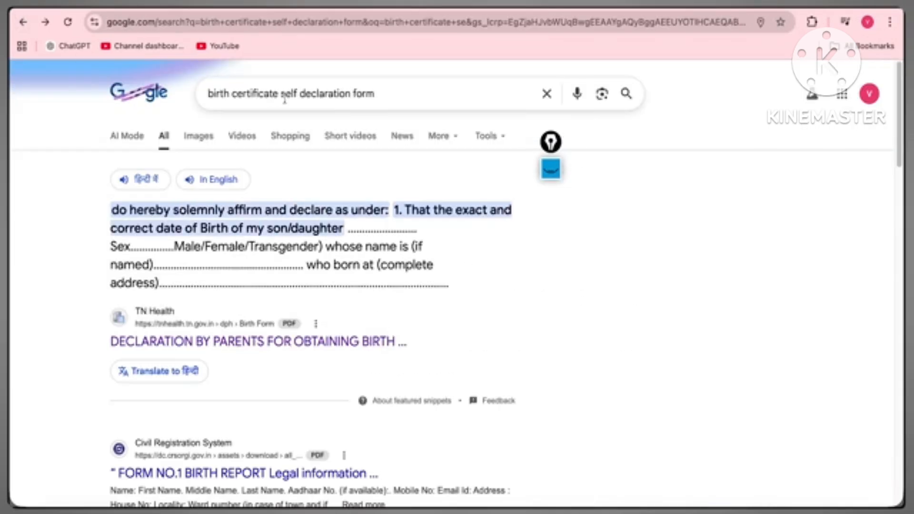
pyautogui.click(173, 340)
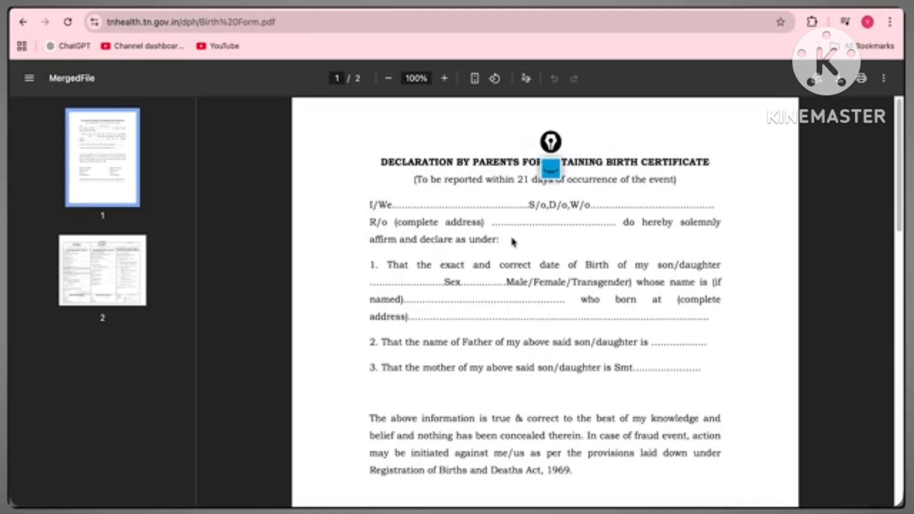
pyautogui.scroll(-5, 511, 240)
pyautogui.scroll(5, 511, 240)
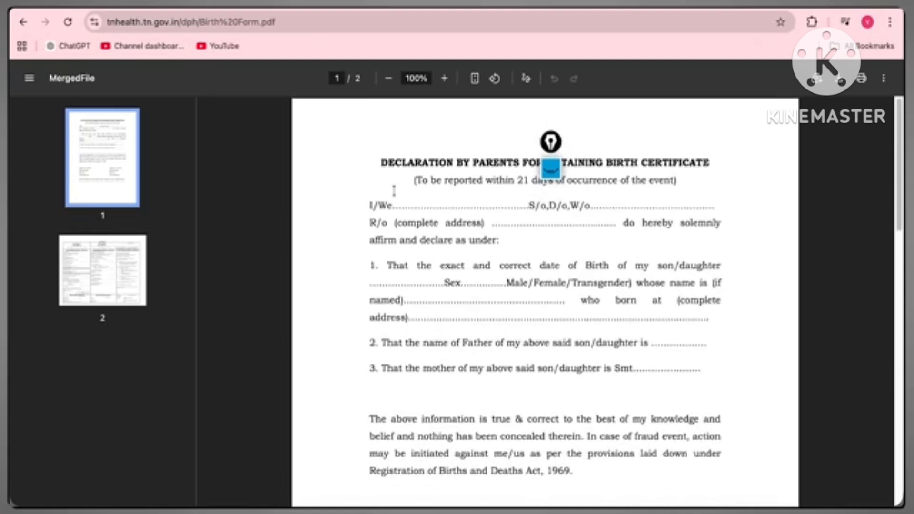
# Return to the birth report form, check the additional documents section, and proceed to the legal information confirmation
pyautogui.click(251, 7)
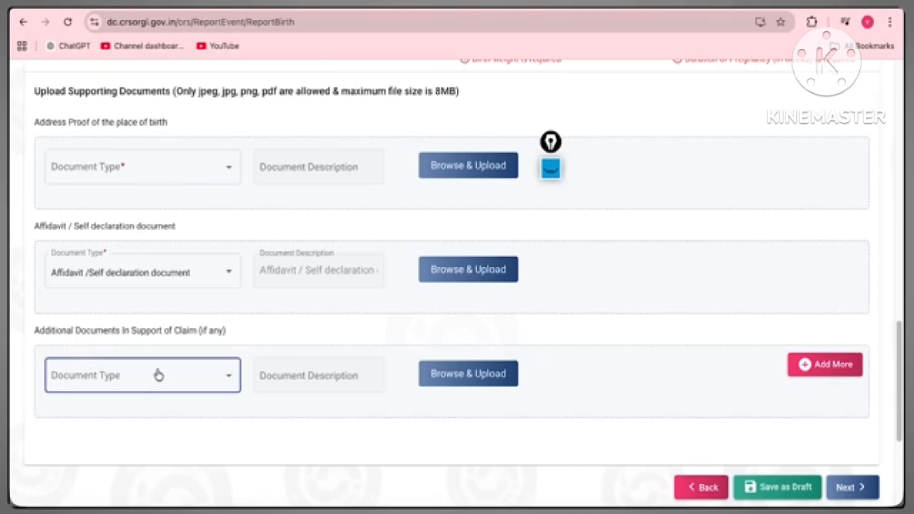
pyautogui.tripleClick(150, 331)
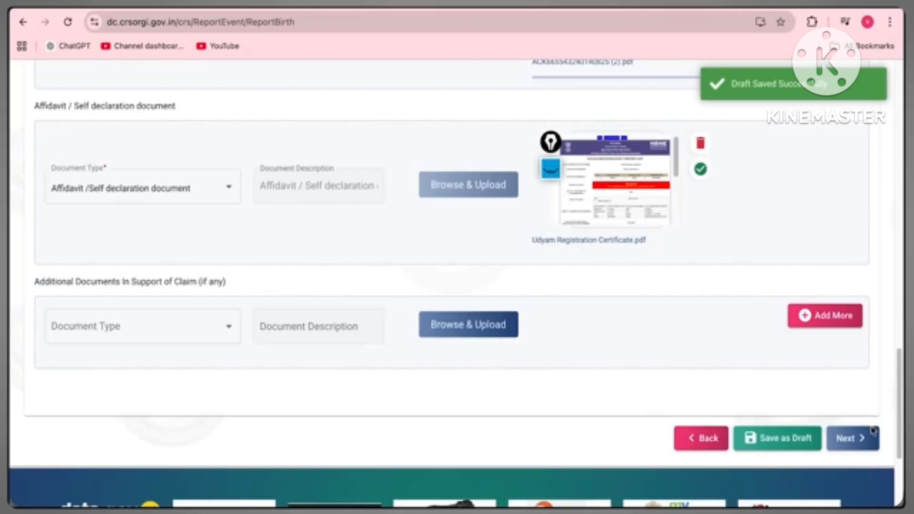
pyautogui.click(863, 437)
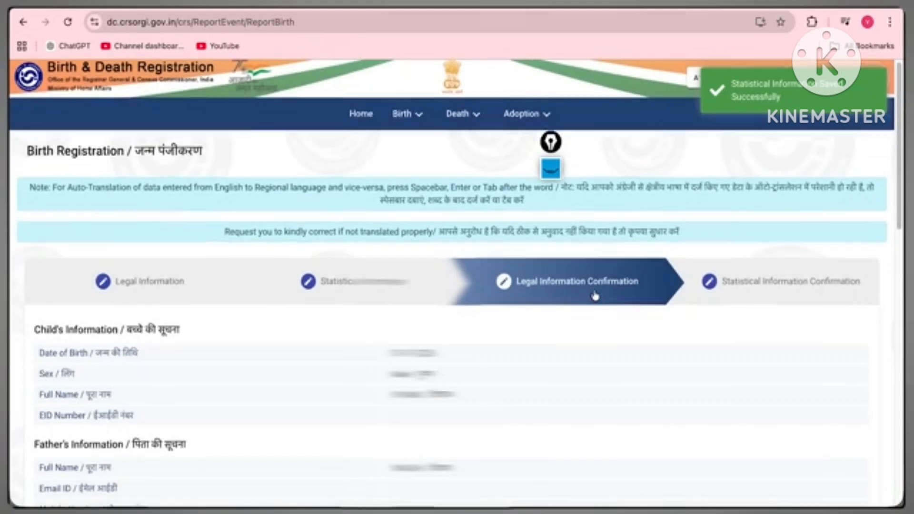
# Review the legal information confirmation for the child, parents and informant, and proceed to the statistical information confirmation
pyautogui.scroll(-2, 547, 297)
pyautogui.scroll(-10, 522, 299)
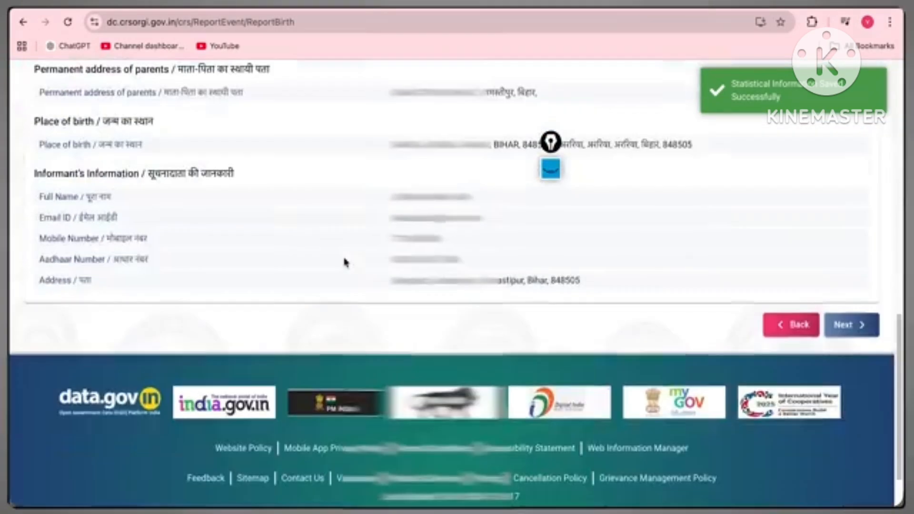
pyautogui.scroll(10, 346, 263)
pyautogui.scroll(-11, 345, 262)
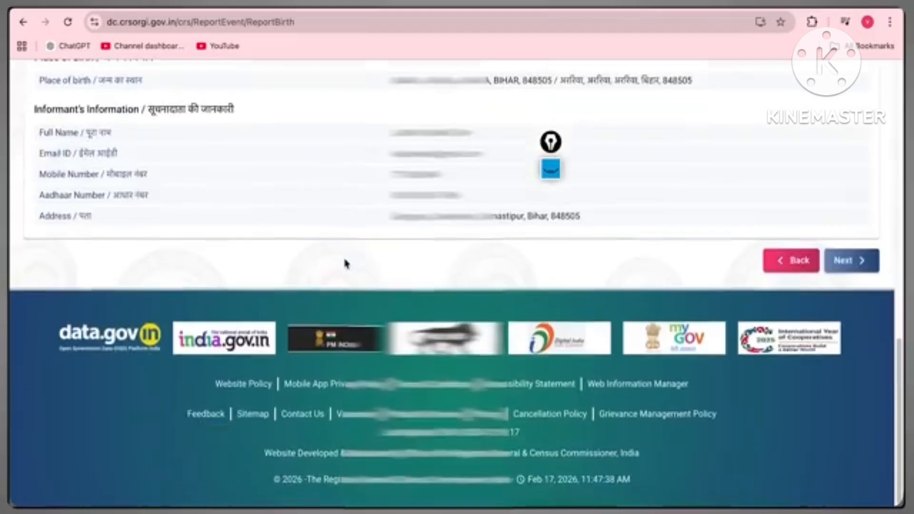
pyautogui.scroll(1, 347, 263)
pyautogui.click(850, 343)
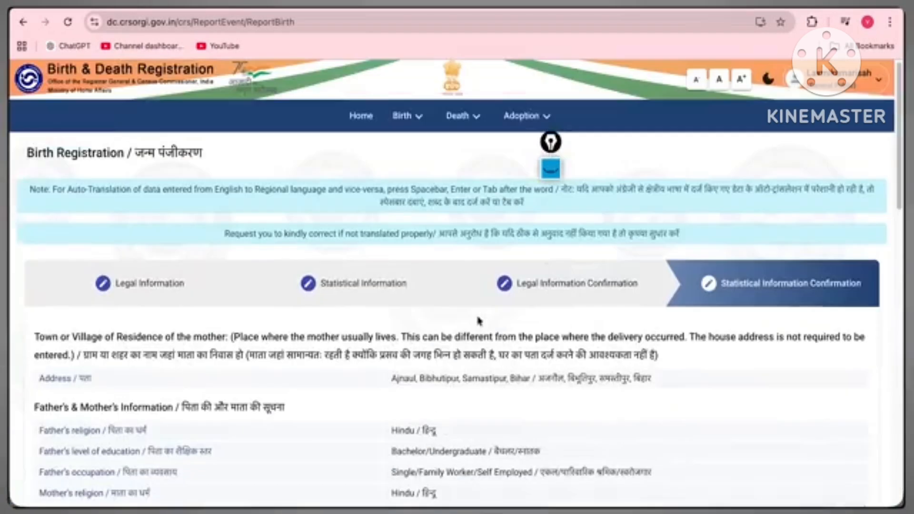
# Review the statistical information confirmation, accept the declaration that the information is true, and submit the birth report
pyautogui.scroll(-6, 228, 327)
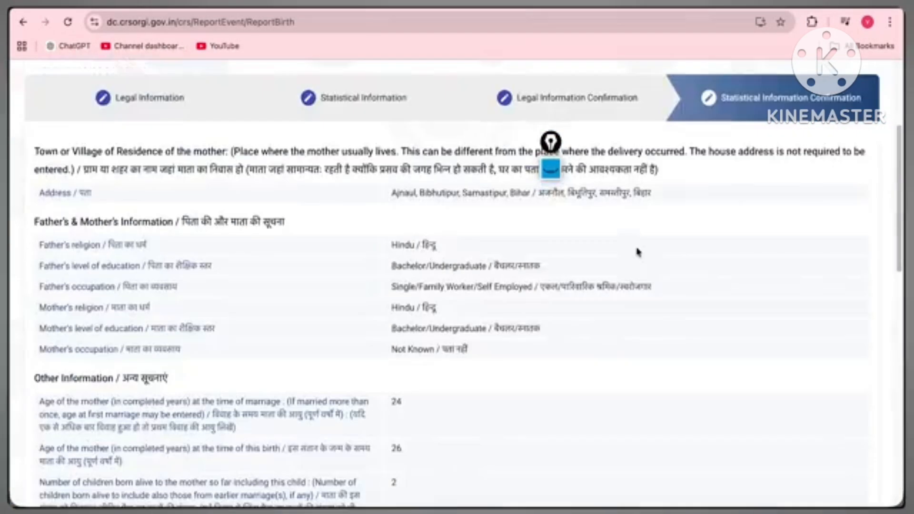
pyautogui.scroll(2, 614, 252)
pyautogui.scroll(-8, 346, 228)
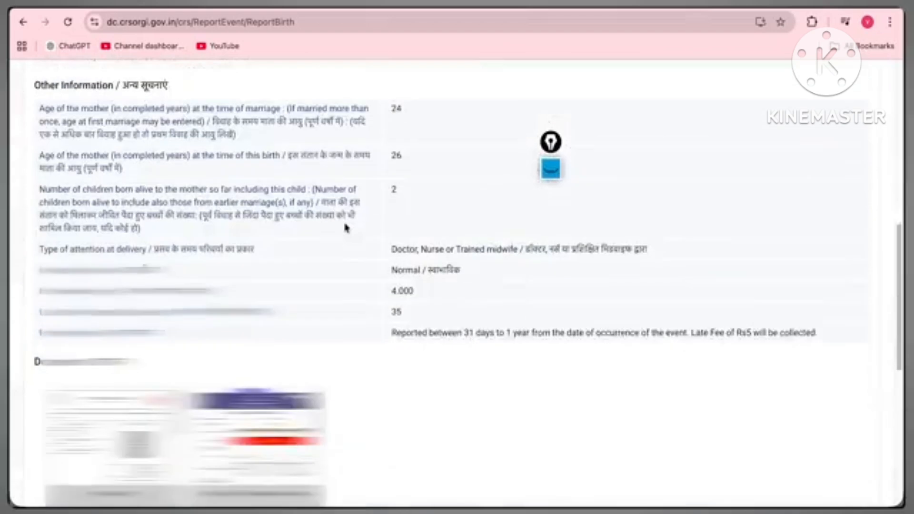
pyautogui.scroll(-1, 345, 228)
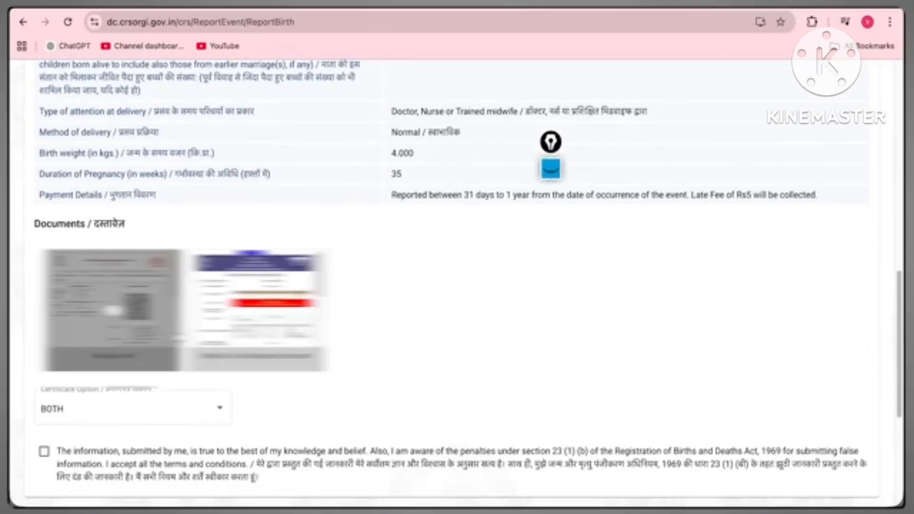
pyautogui.scroll(-1, 32, 404)
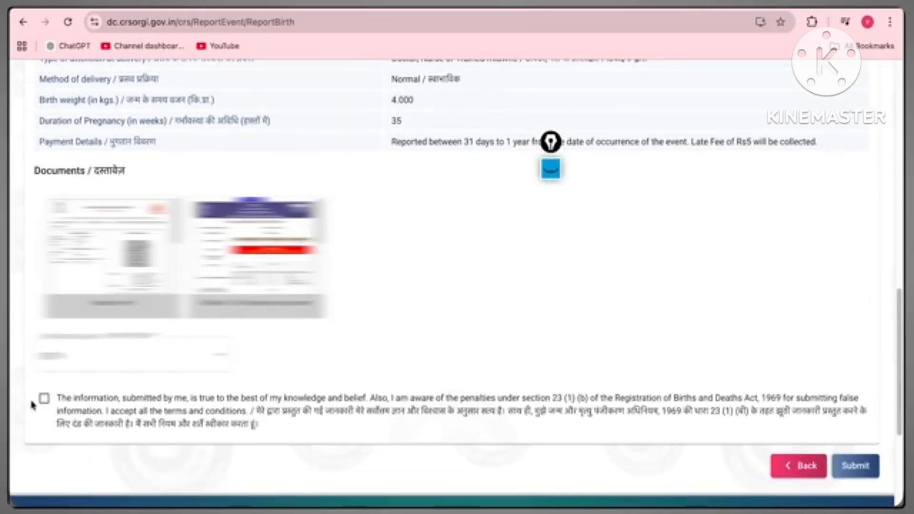
pyautogui.click(44, 397)
pyautogui.scroll(-2, 428, 333)
pyautogui.click(857, 404)
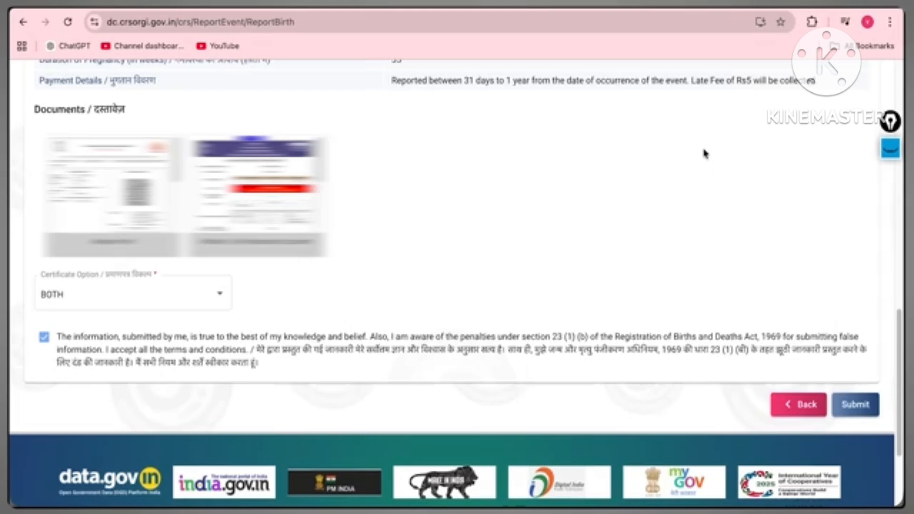
# Open the account's profile update page and check the required width and height for the scanned facsimile signature
pyautogui.scroll(10, 704, 153)
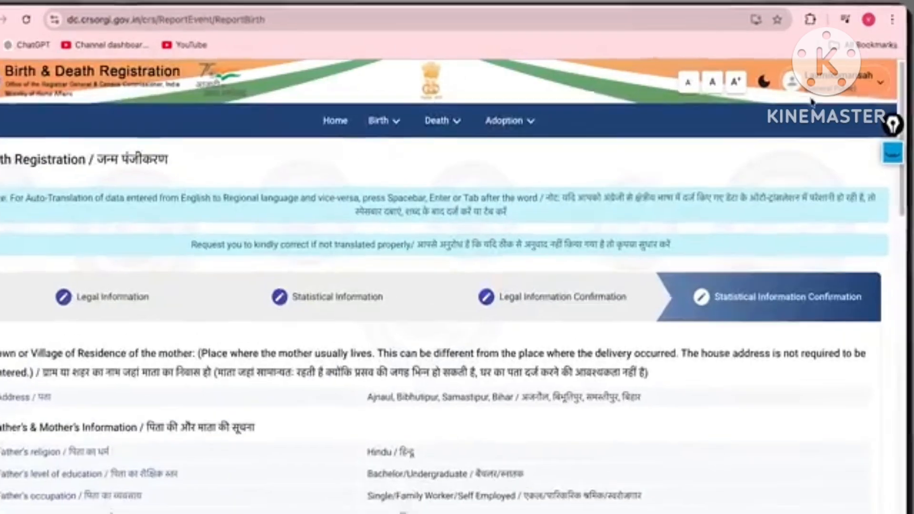
pyautogui.click(815, 85)
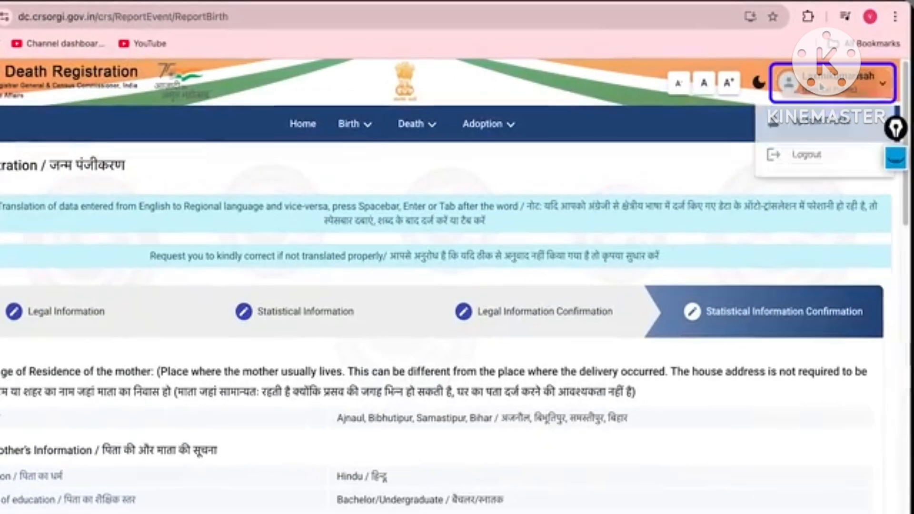
pyautogui.click(811, 121)
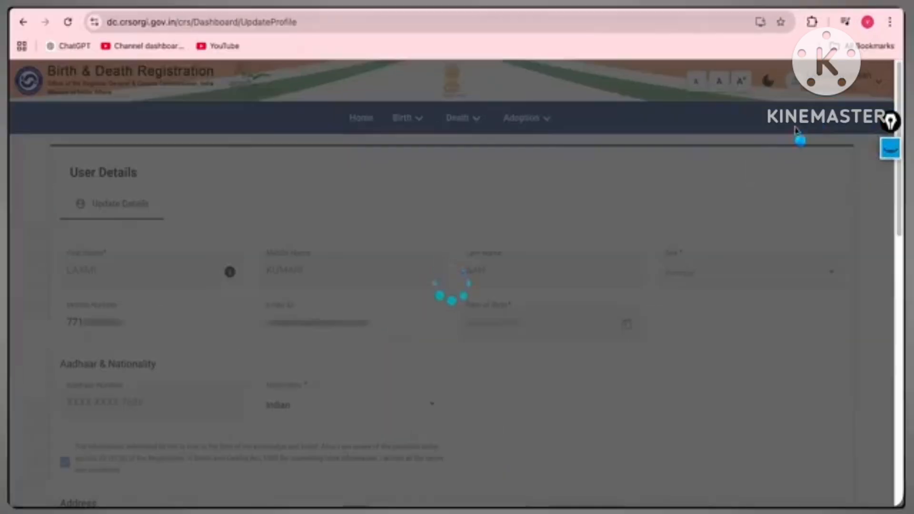
pyautogui.scroll(-10, 533, 259)
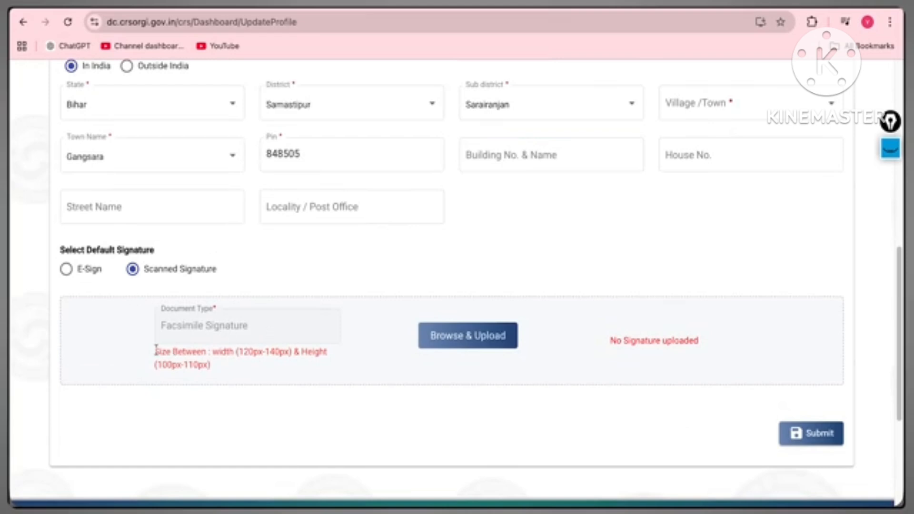
pyautogui.moveTo(156, 350); pyautogui.dragTo(204, 365)
pyautogui.scroll(10, 214, 371)
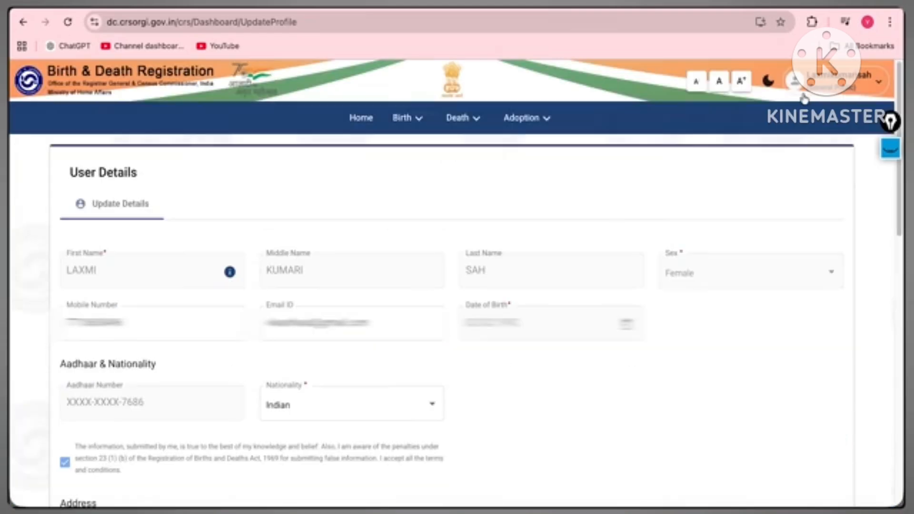
pyautogui.scroll(-10, 754, 133)
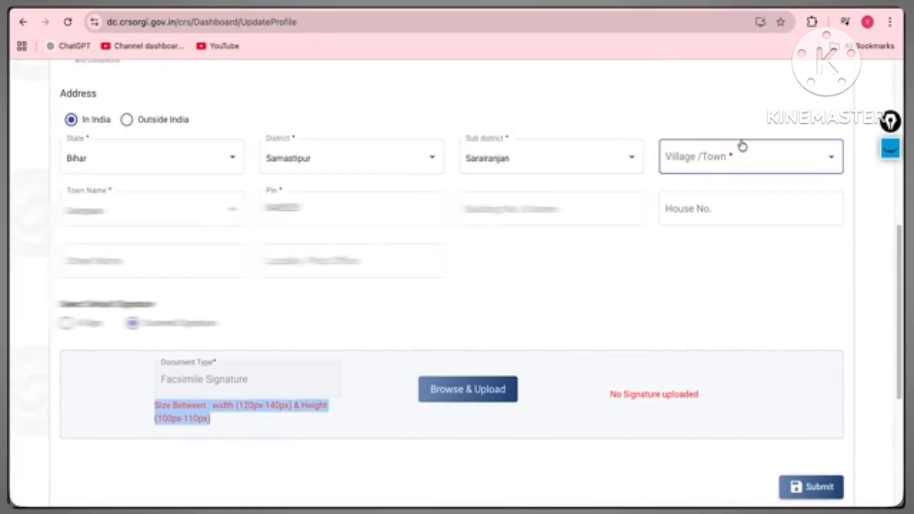
pyautogui.click(184, 379)
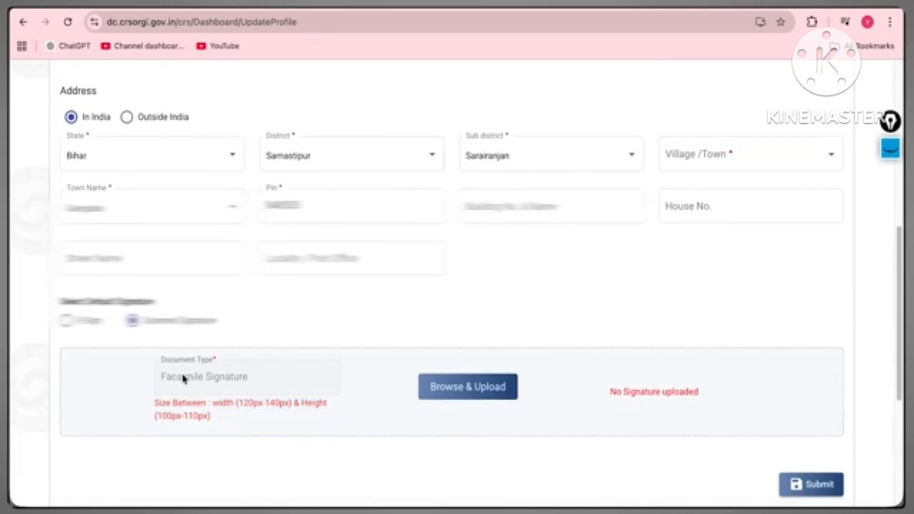
# Upload SIG-VK (2).jpg as the facsimile signature, set Village/Town to Village in the address, and submit the profile update
pyautogui.click(450, 389)
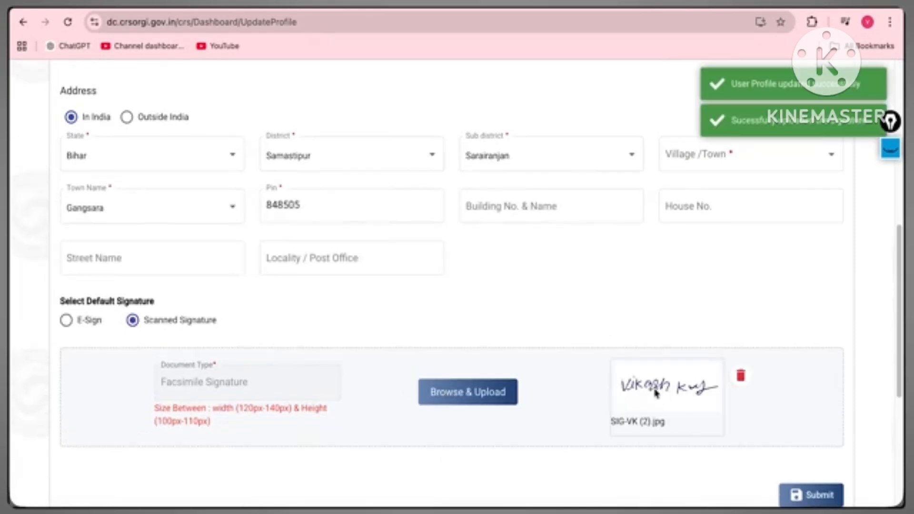
pyautogui.click(828, 495)
pyautogui.click(705, 153)
pyautogui.click(749, 165)
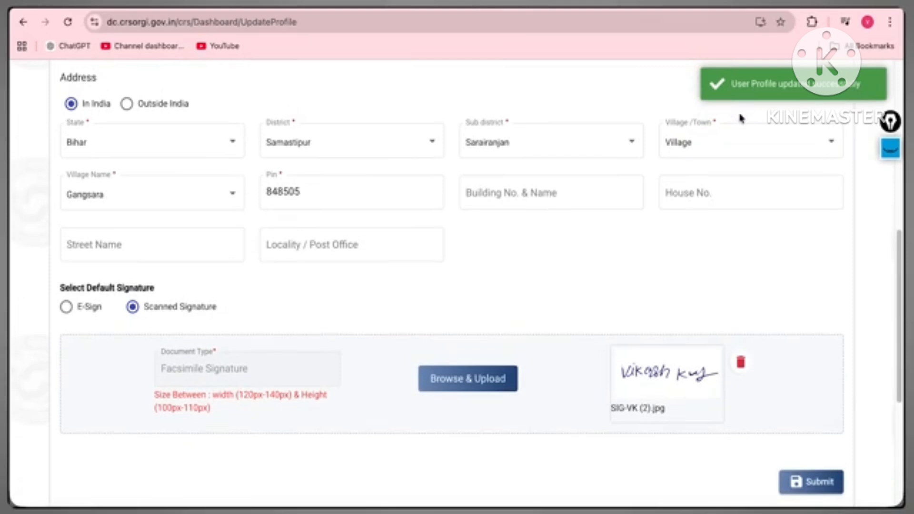
# Return to the dashboard's draft birth applications, reopen the draft birth report for editing and go to the end of its legal information
pyautogui.scroll(10, 741, 107)
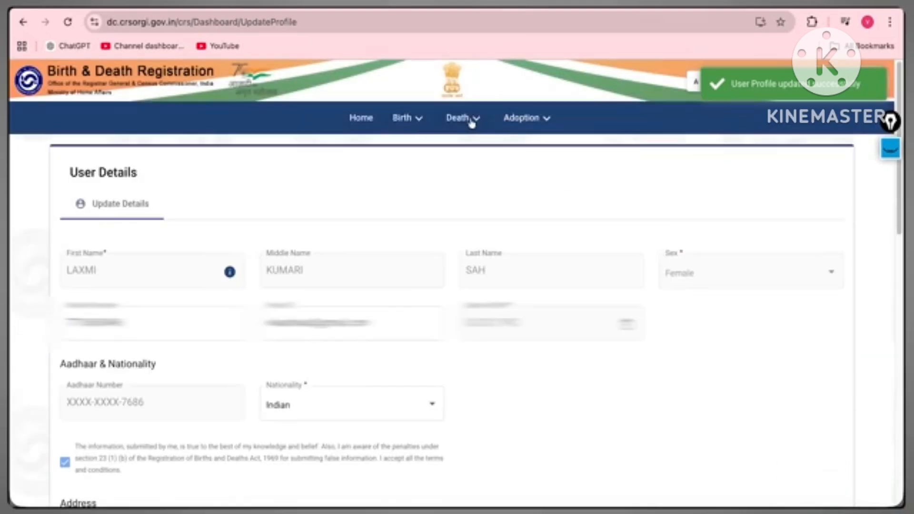
pyautogui.click(362, 123)
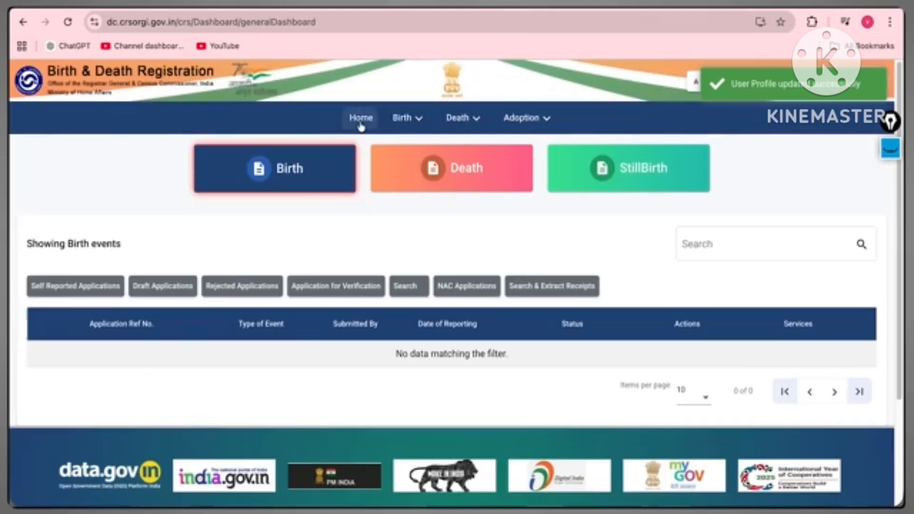
pyautogui.click(163, 292)
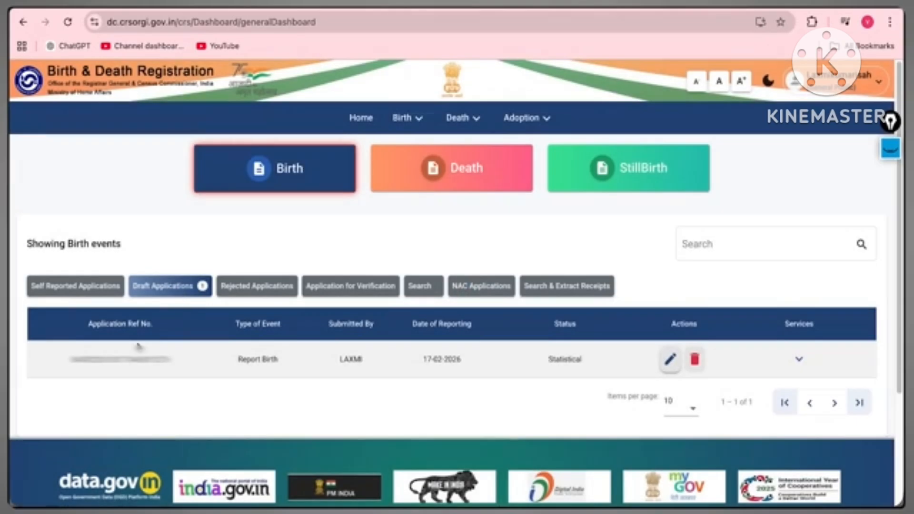
pyautogui.doubleClick(133, 360)
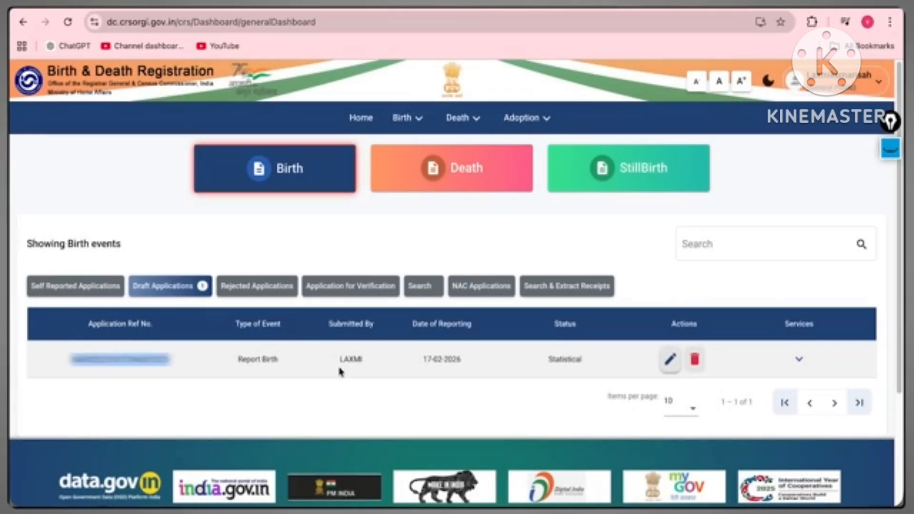
pyautogui.click(413, 394)
pyautogui.click(670, 360)
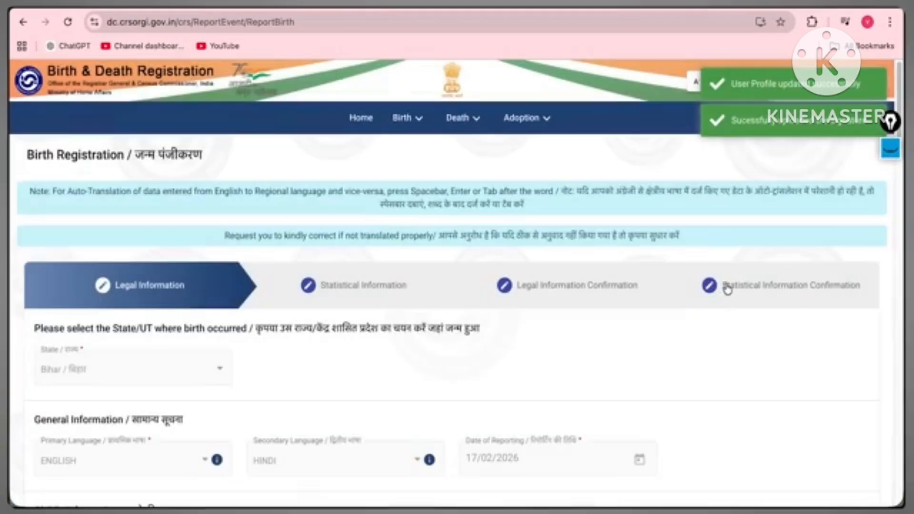
pyautogui.scroll(-20, 605, 379)
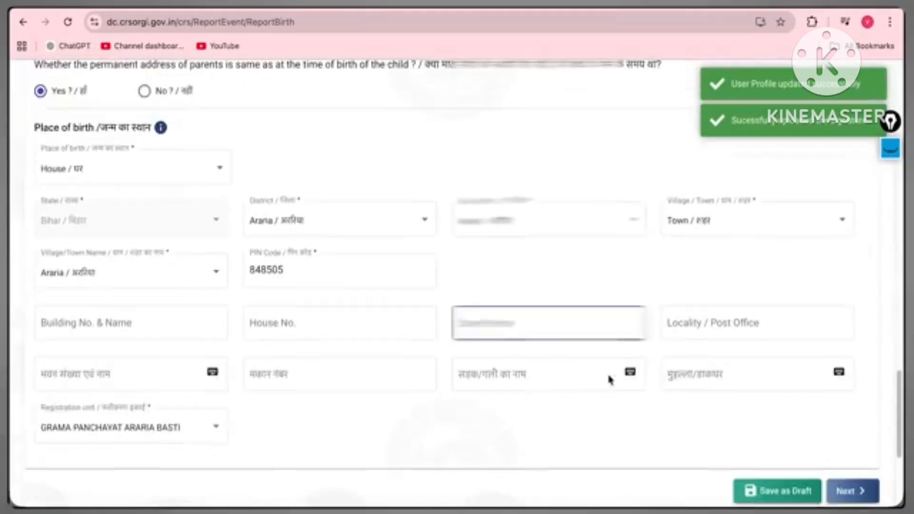
pyautogui.scroll(-5, 609, 380)
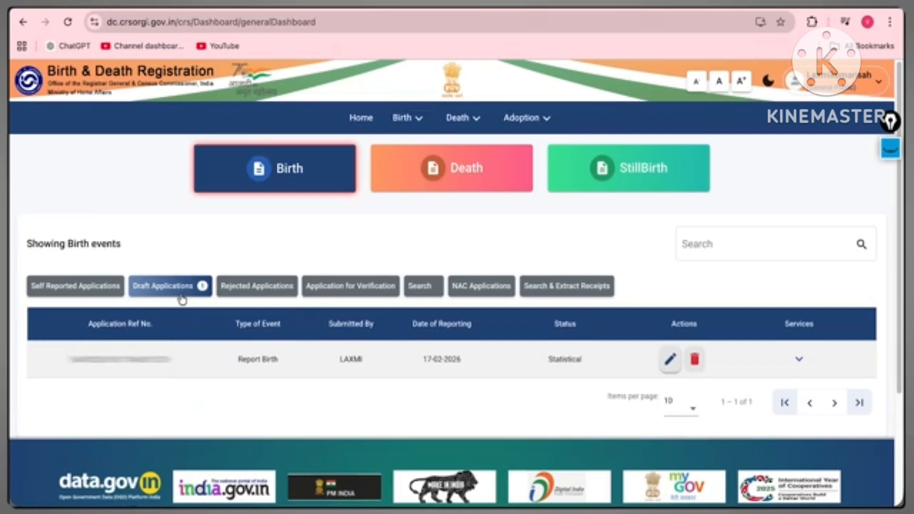
# Locate the application reference number of the birth report in the list of draft applications
pyautogui.doubleClick(108, 358)
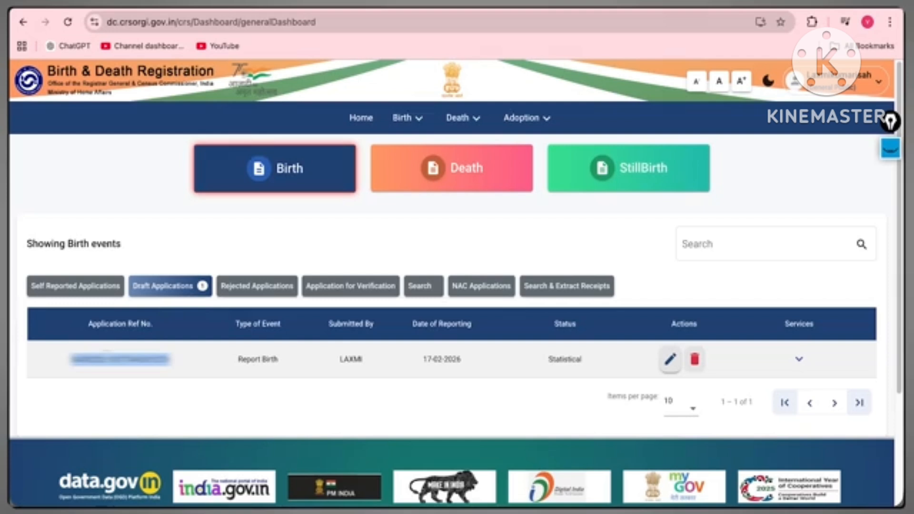
pyautogui.click(430, 398)
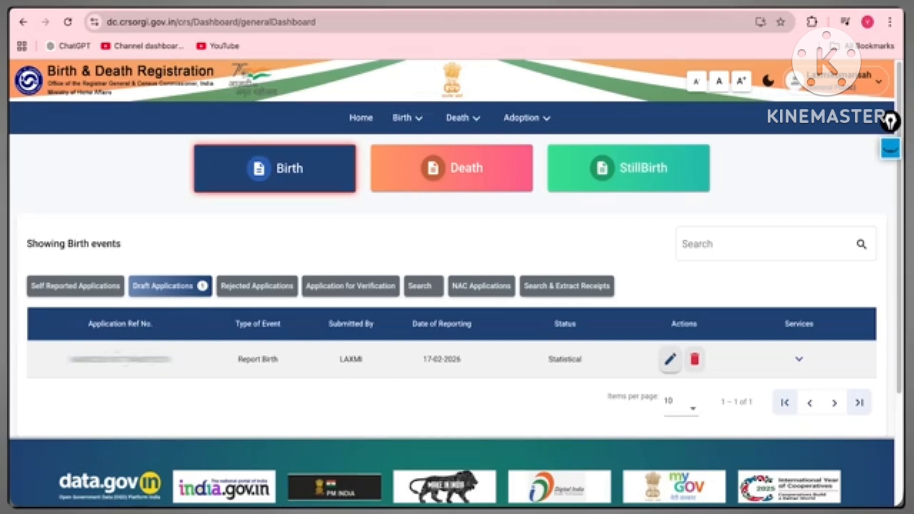
pyautogui.doubleClick(117, 359)
pyautogui.click(341, 372)
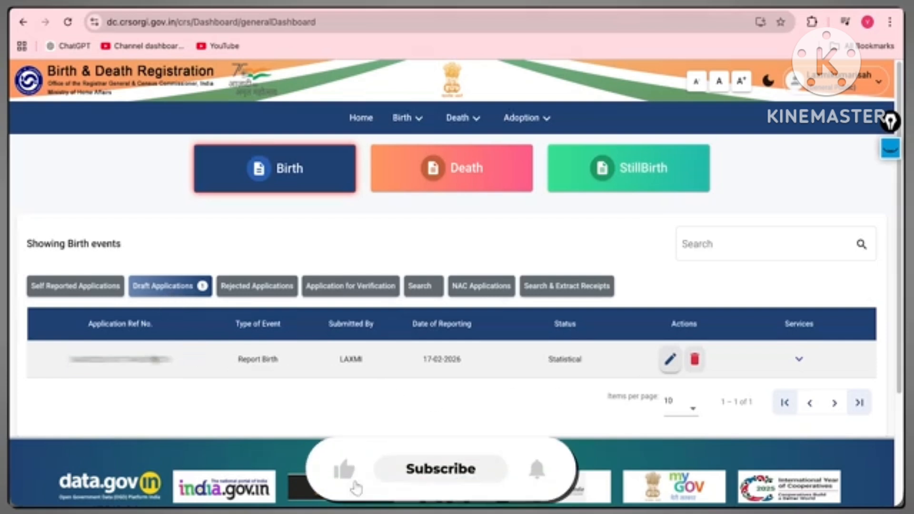
pyautogui.doubleClick(153, 360)
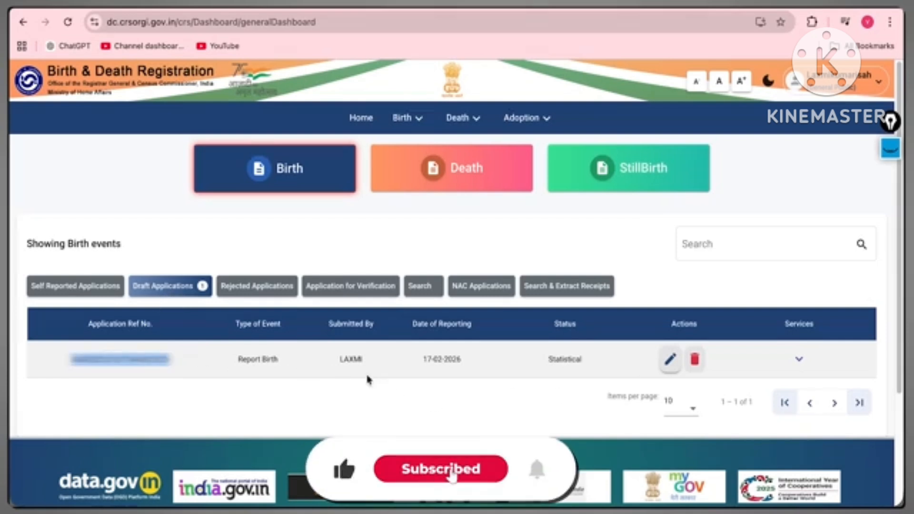